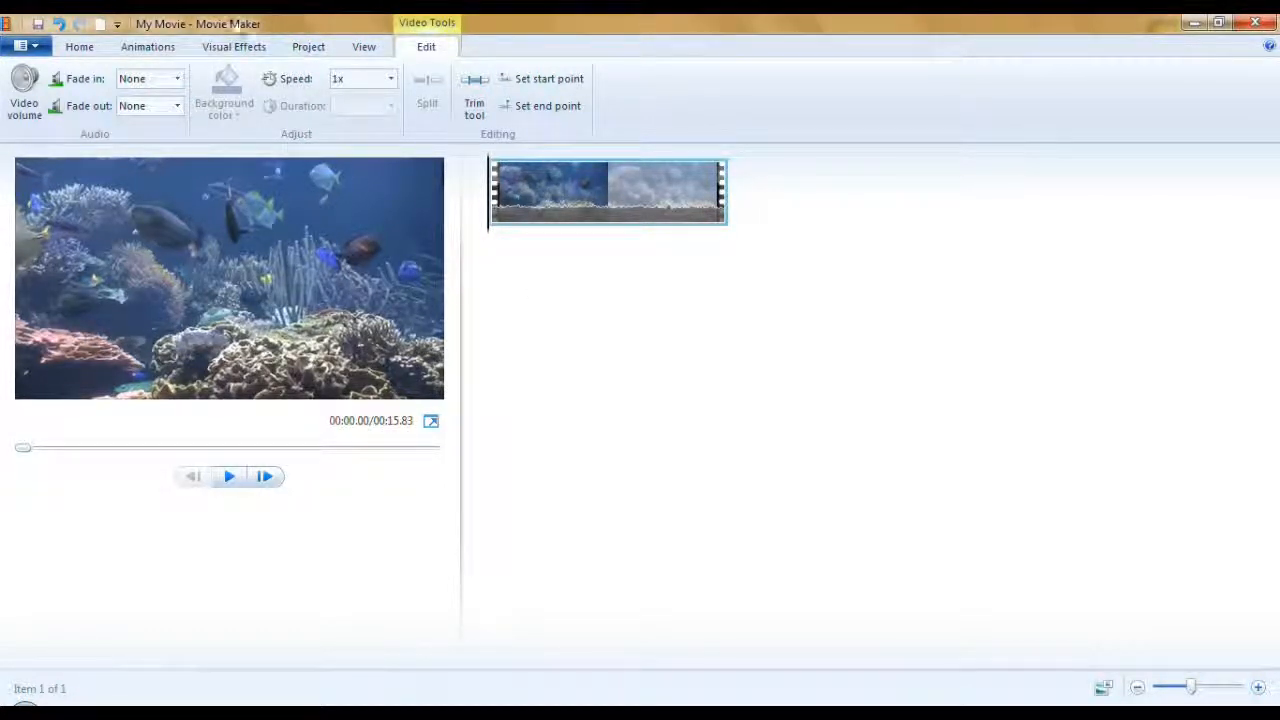
Split the fish clip in two at the 2.00-second mark
left_click(82, 50)
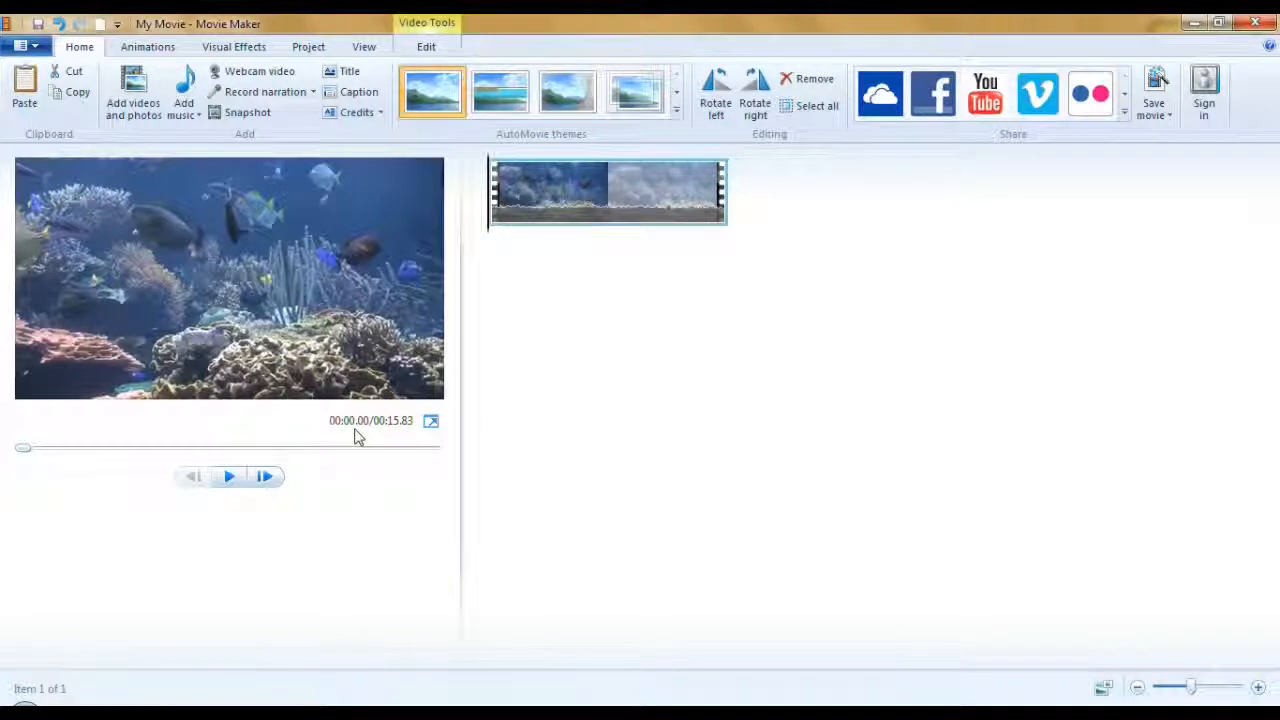
mouse_move(490, 238)
left_mouse_down()
mouse_move(523, 244)
mouse_move(489, 248)
left_mouse_up()
left_click_drag(487, 229, 521, 235)
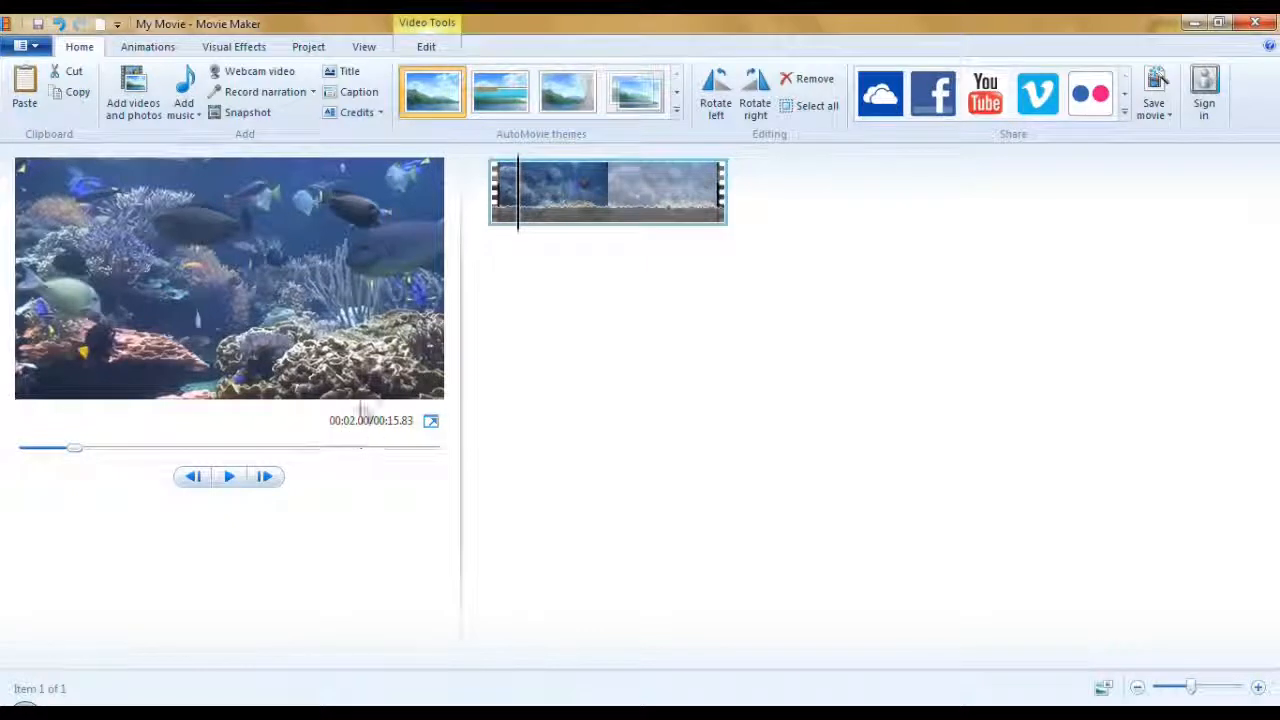
left_click(430, 50)
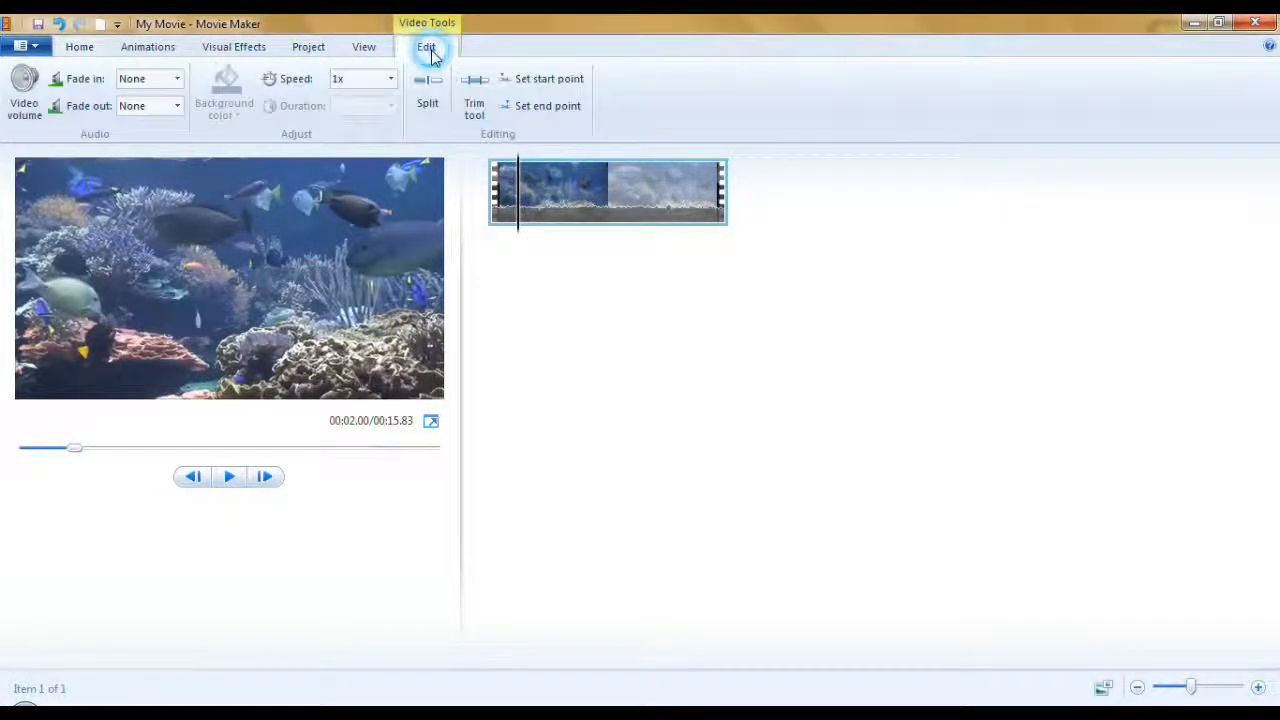
left_click(431, 112)
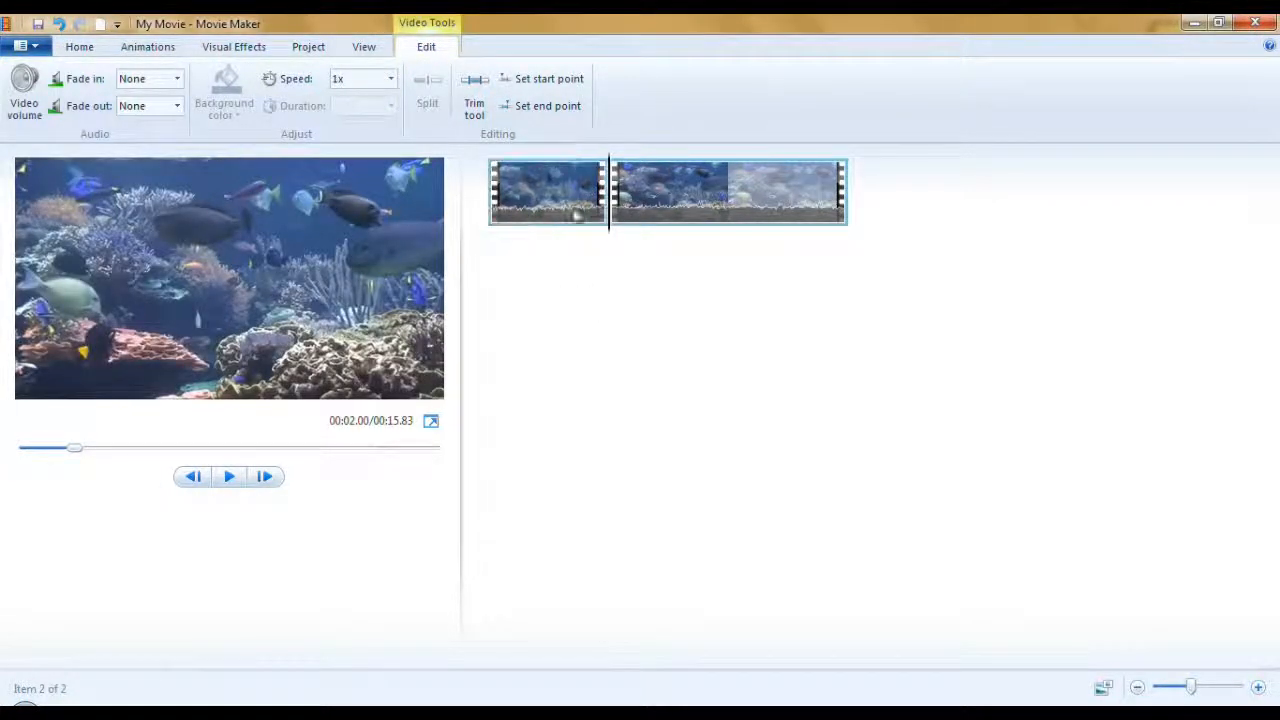
Apply the Black and white - yellow filter effect to the first part of the split clip
left_click(557, 192)
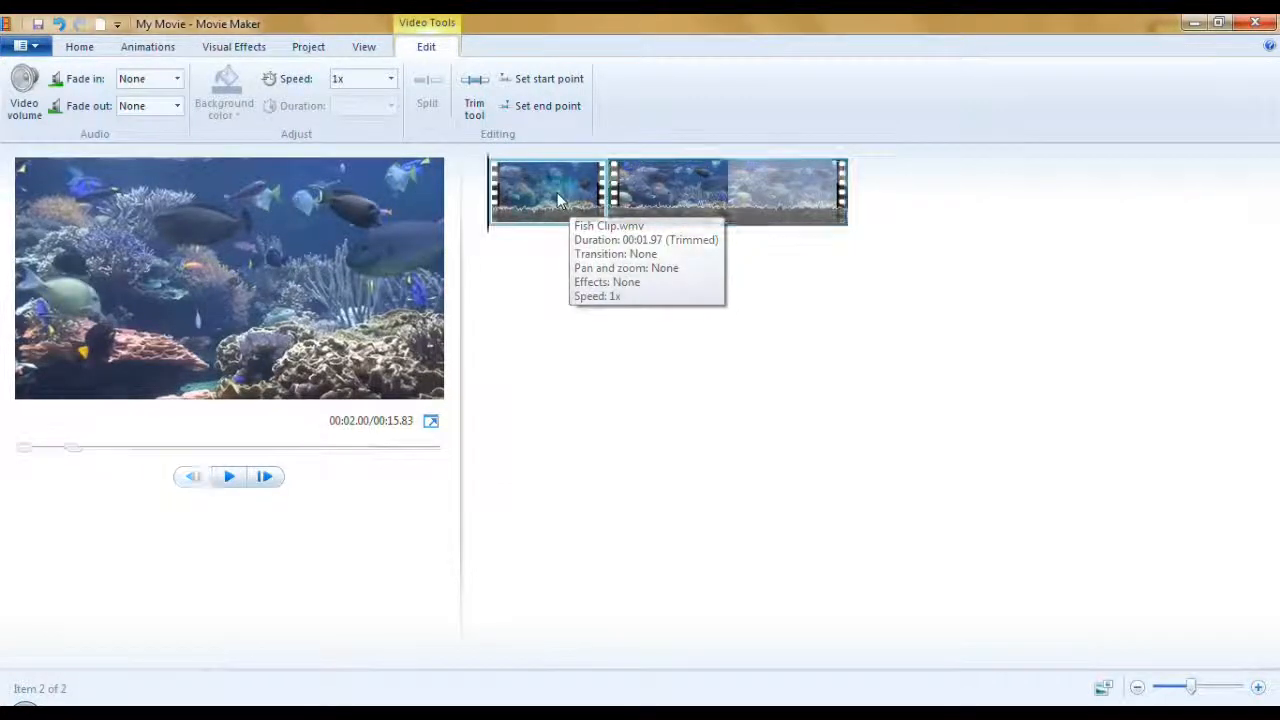
left_click(247, 50)
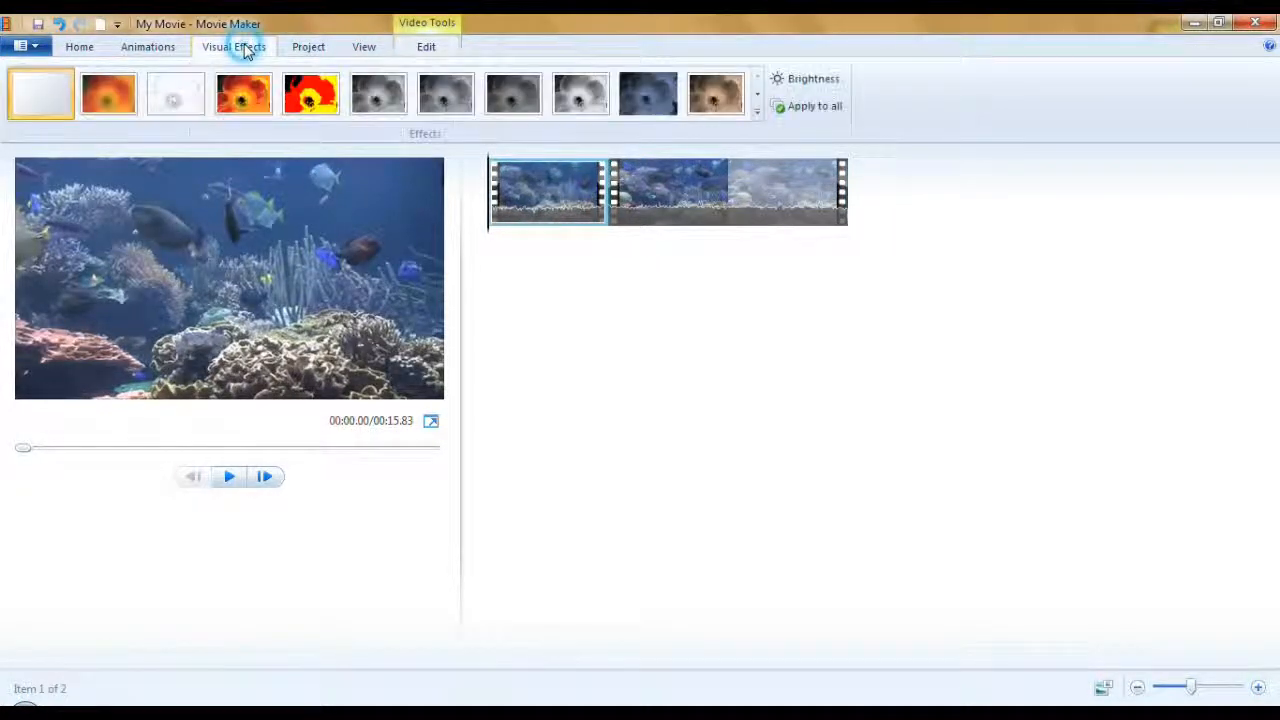
left_click(757, 113)
left_click_drag(757, 94, 760, 110)
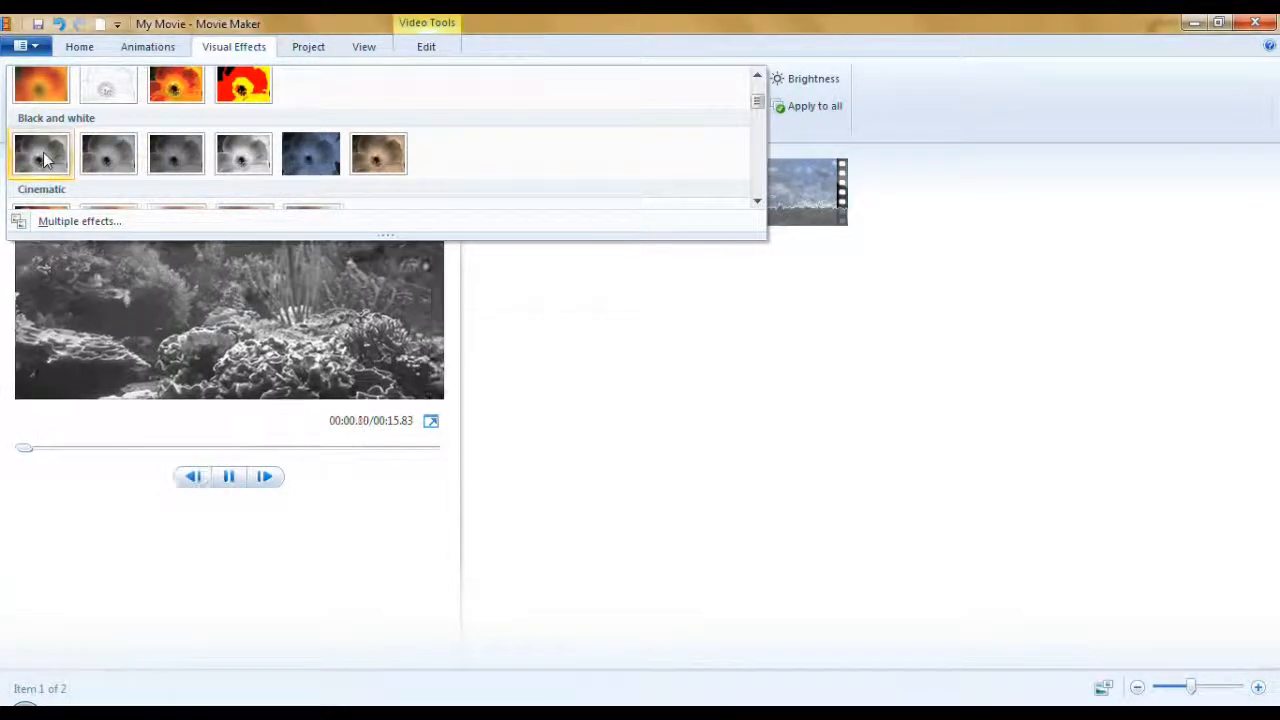
left_click(248, 160)
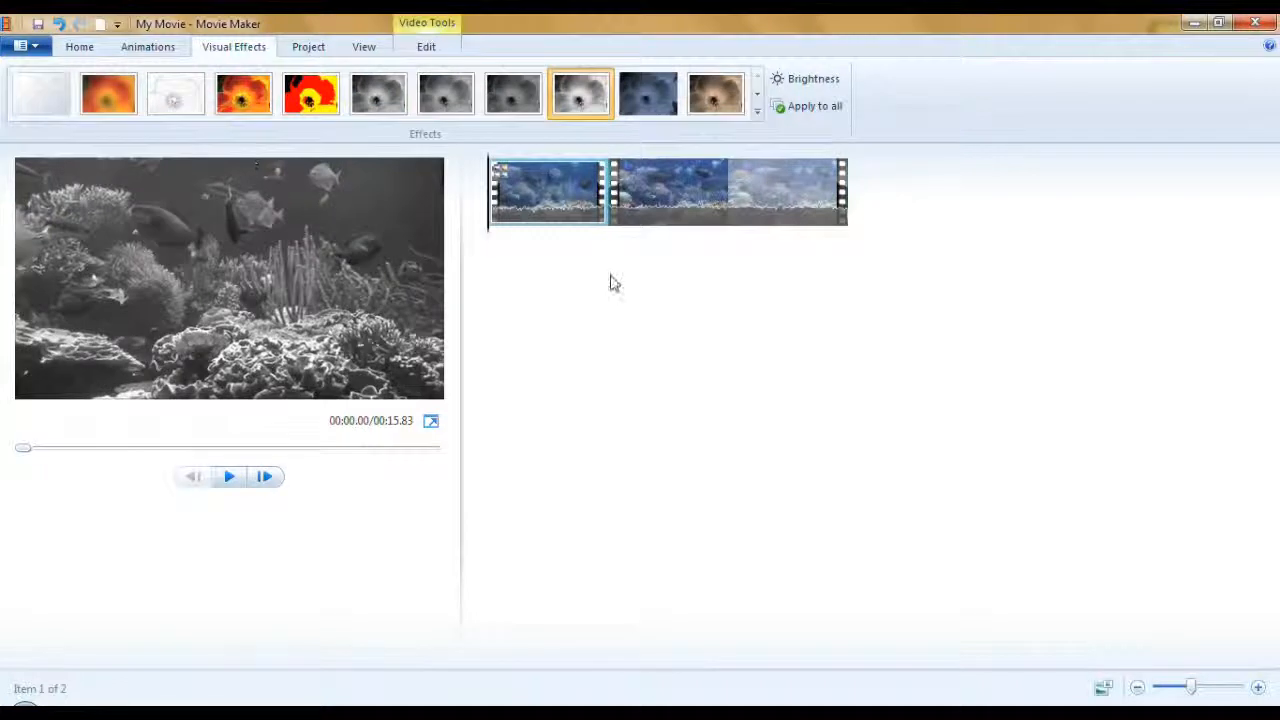
Play the movie past the split to check the change from black and white to colour, and return the playhead to the first clip
left_click(229, 479)
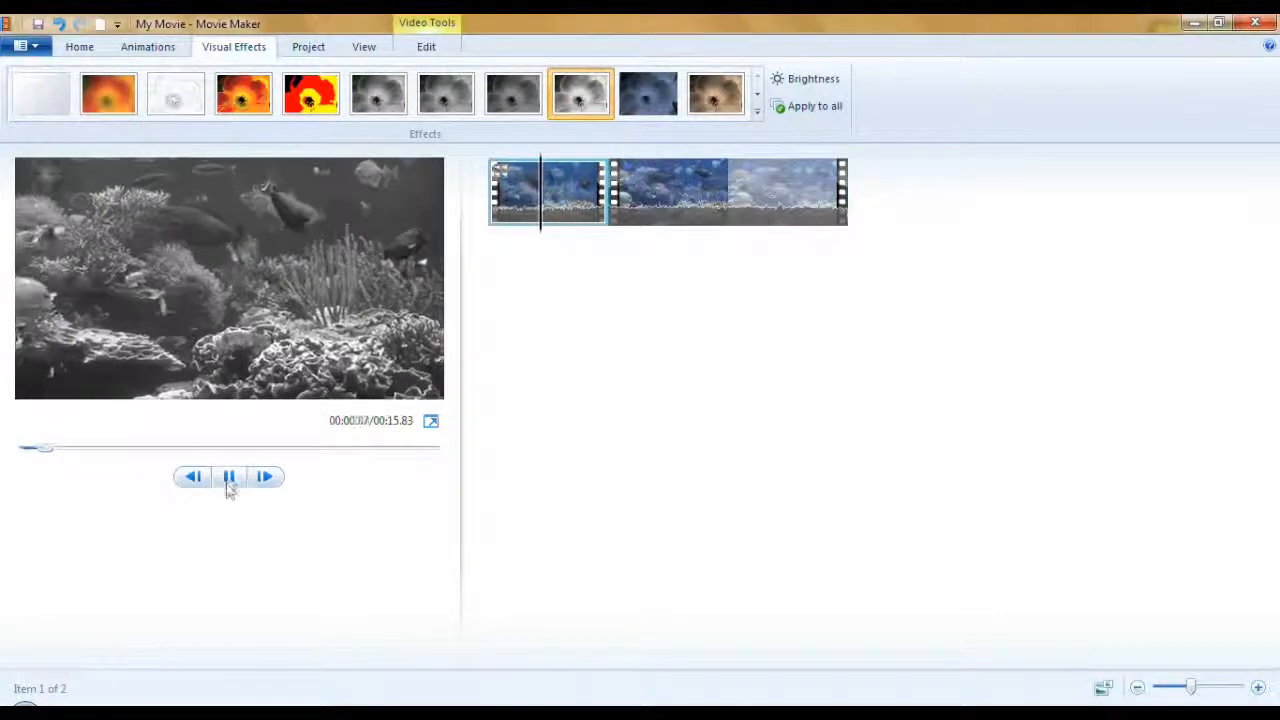
left_click(229, 479)
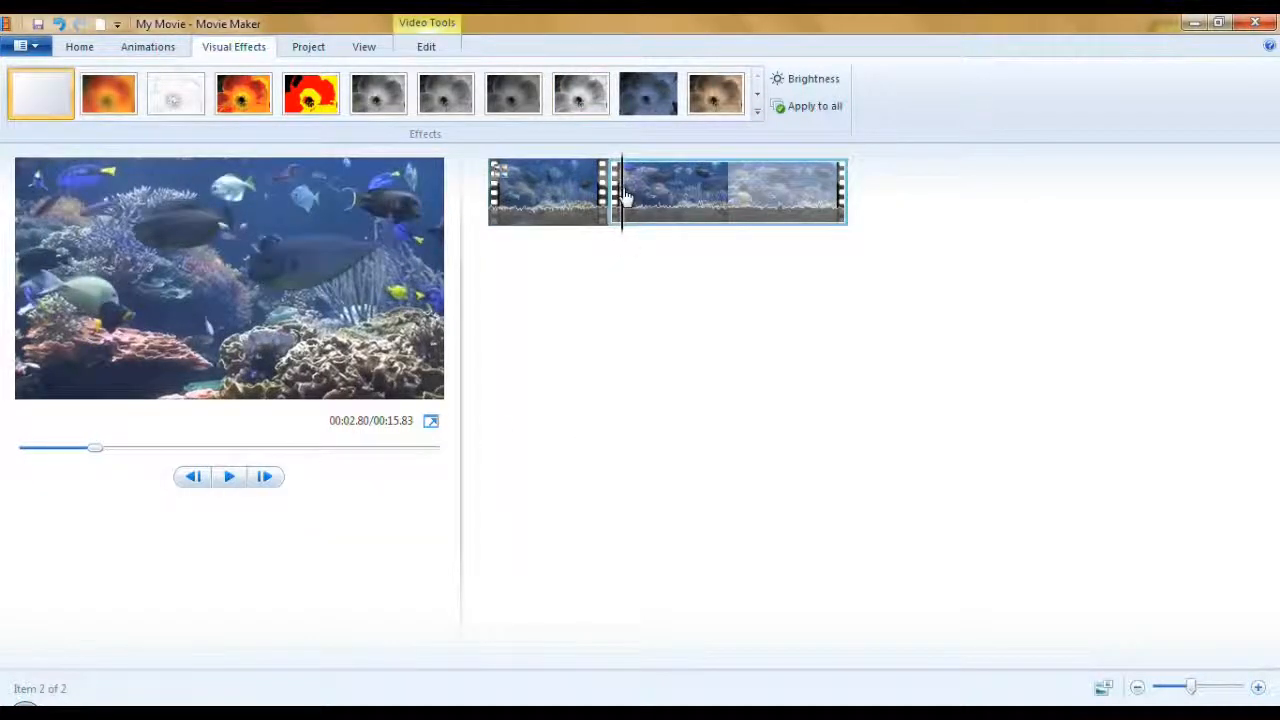
left_click_drag(620, 200, 574, 214)
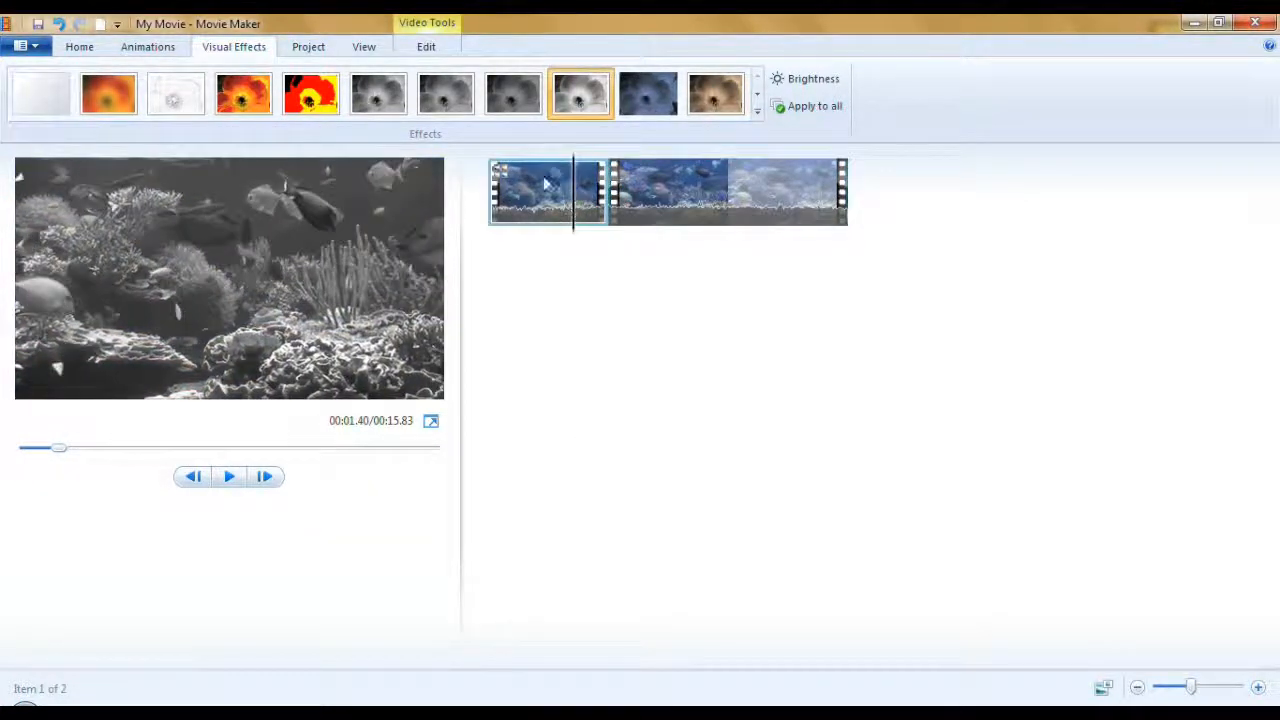
left_click(148, 47)
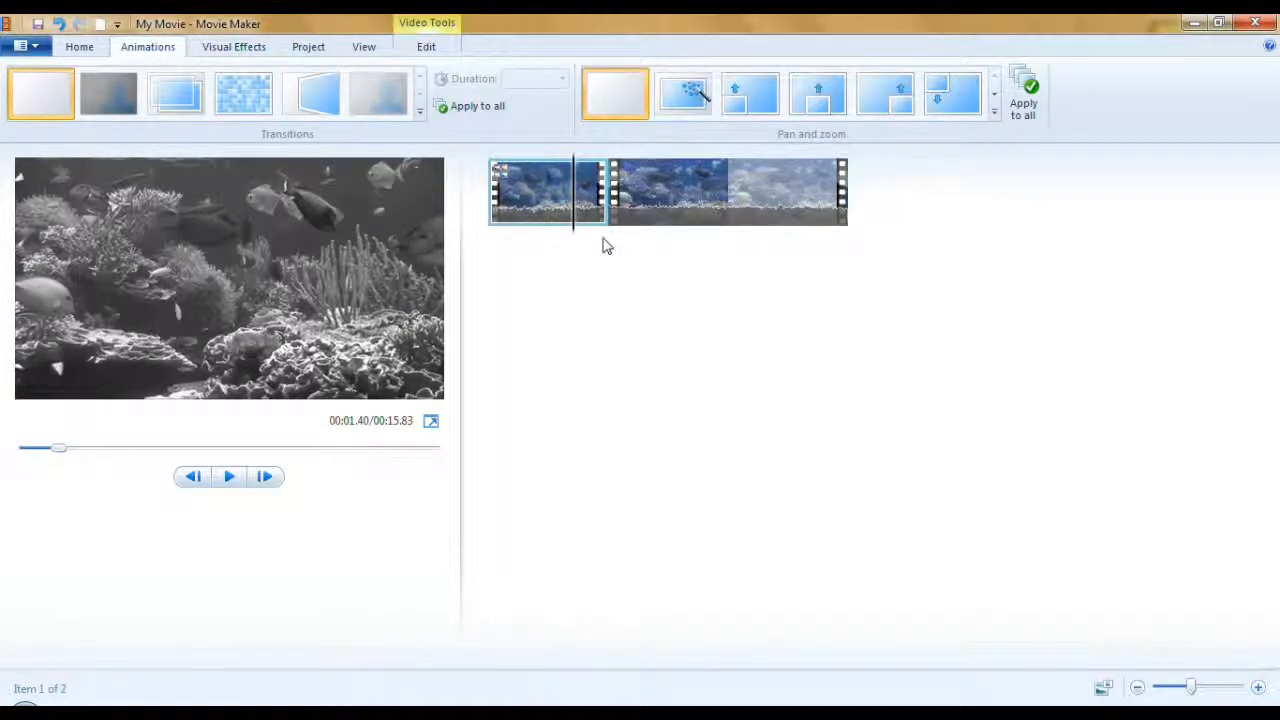
left_click(419, 112)
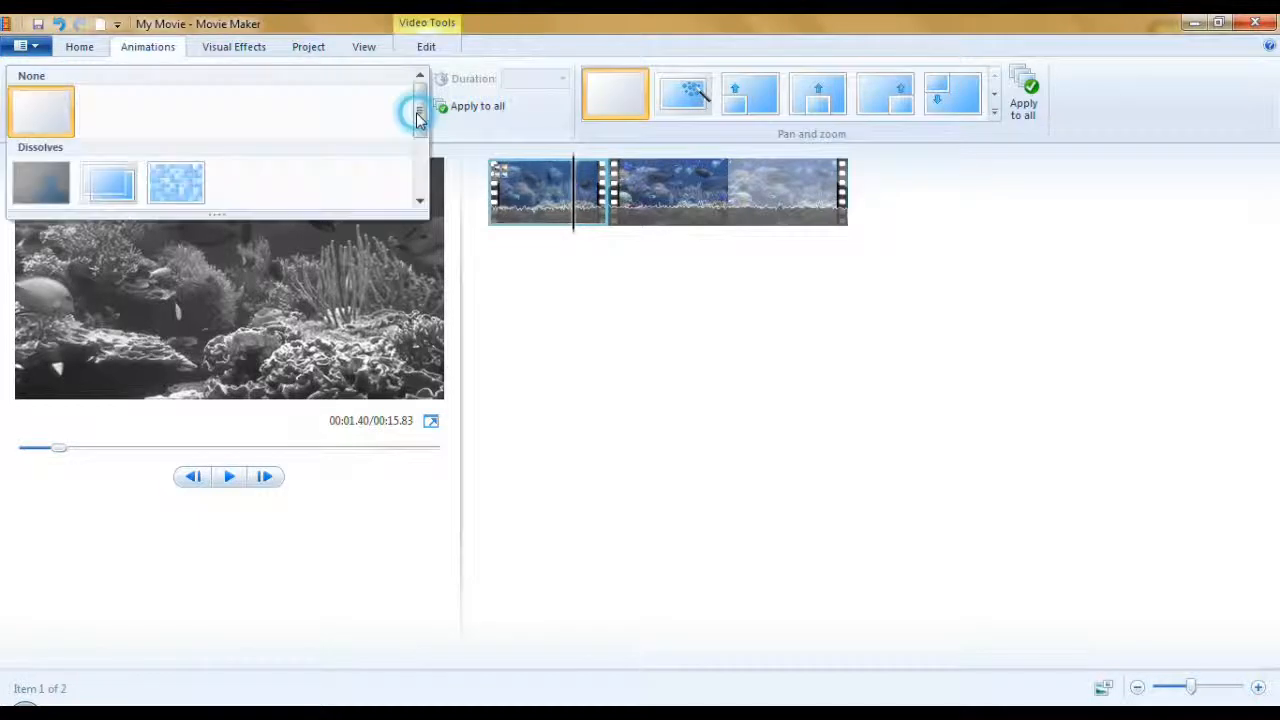
left_click_drag(424, 118, 421, 92)
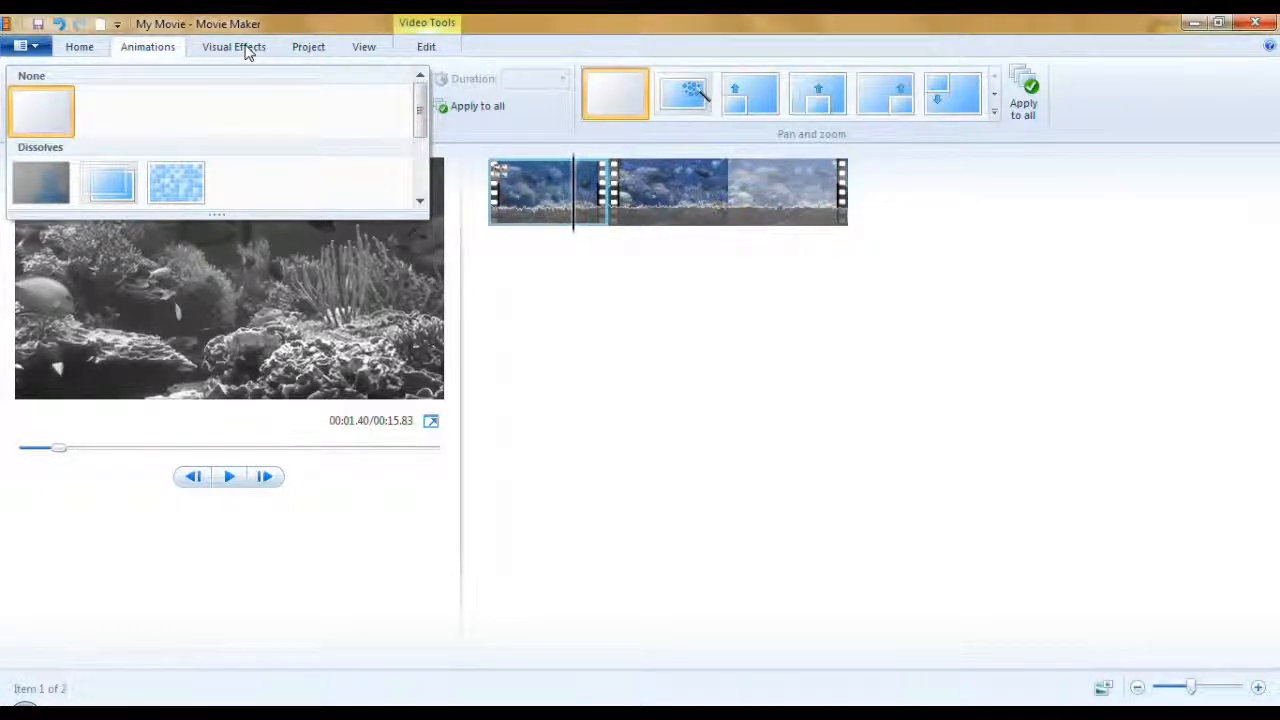
left_click_drag(423, 91, 309, 69)
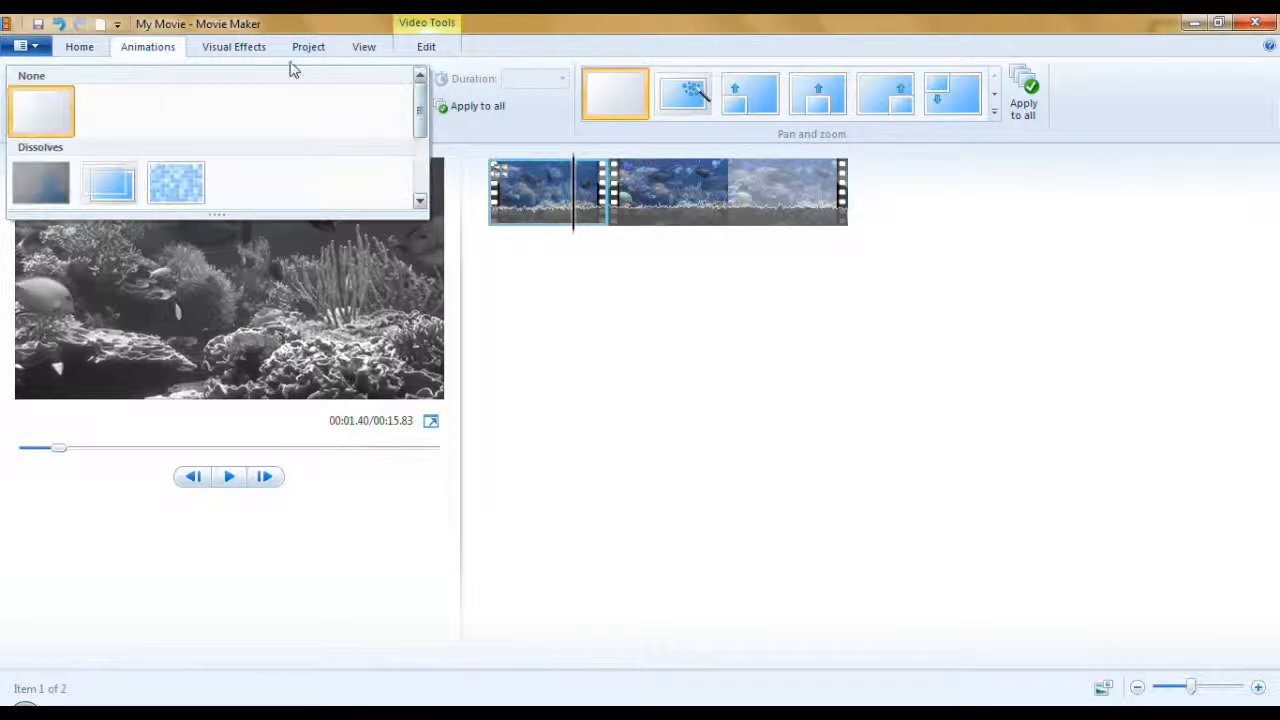
Add the Fade out to black effect to the first clip on top of its yellow-filter effect and apply it
left_click(234, 47)
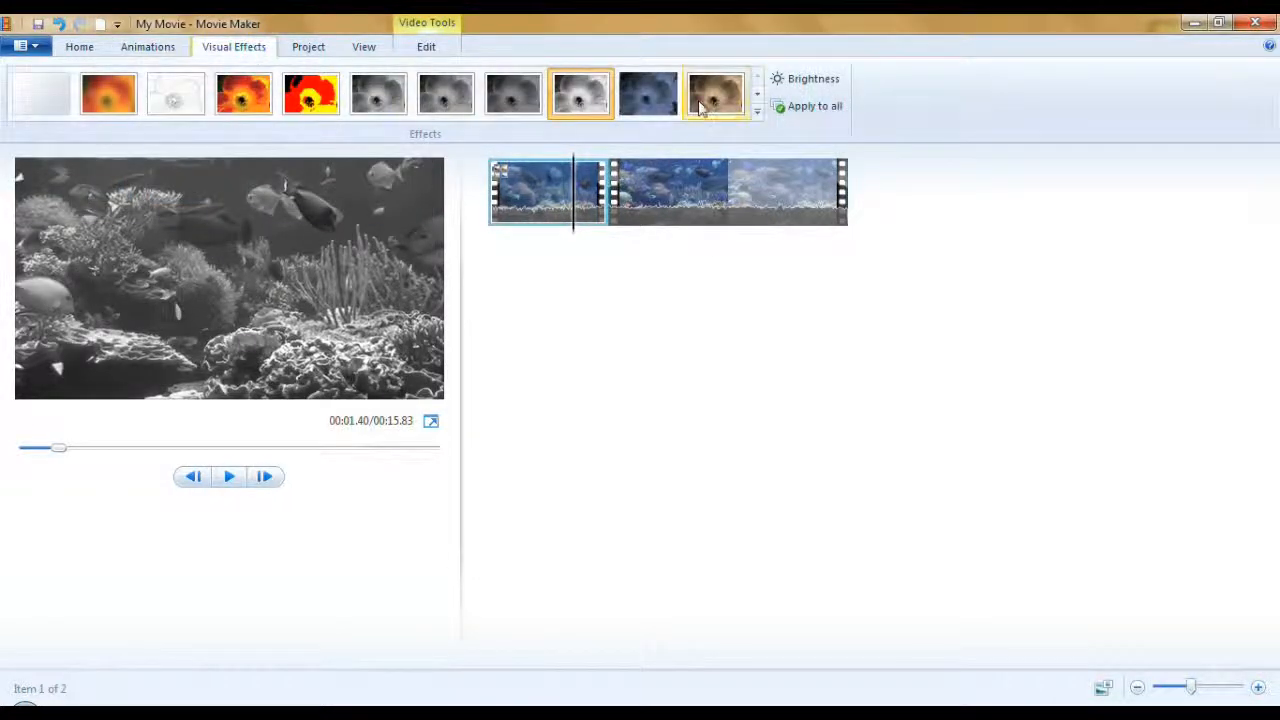
left_click(757, 112)
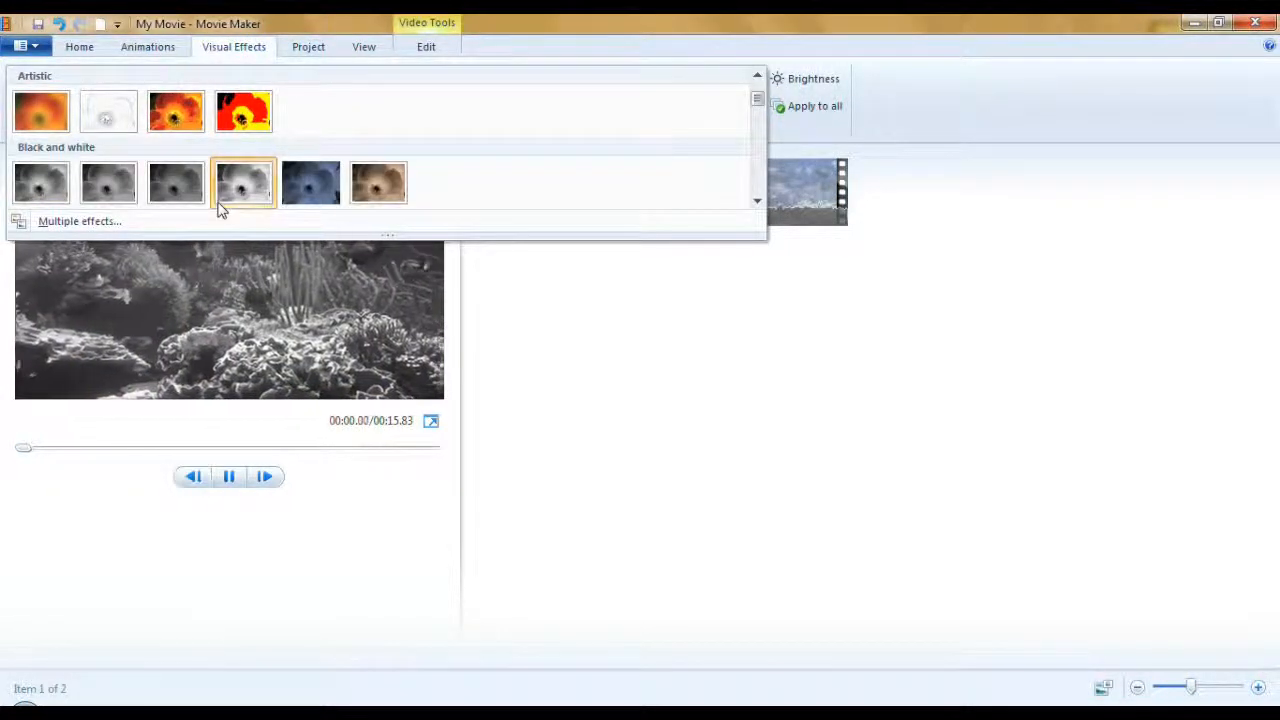
left_click(96, 223)
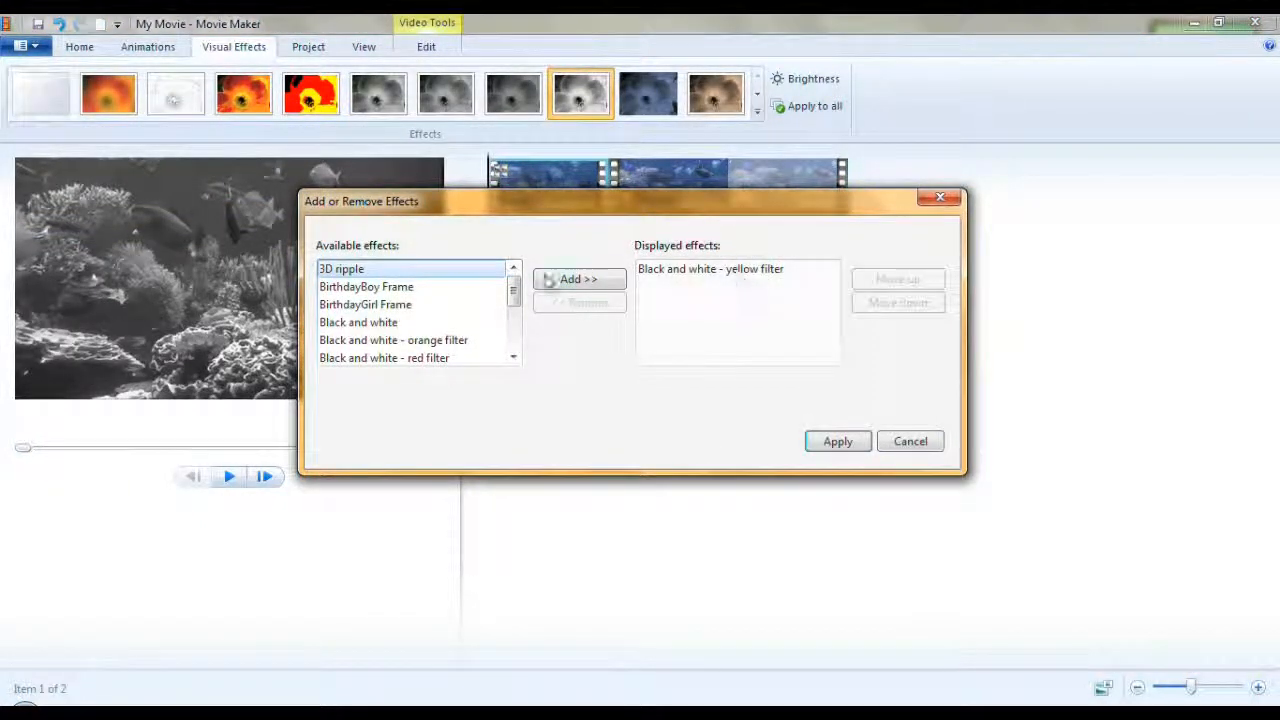
left_click_drag(512, 290, 514, 307)
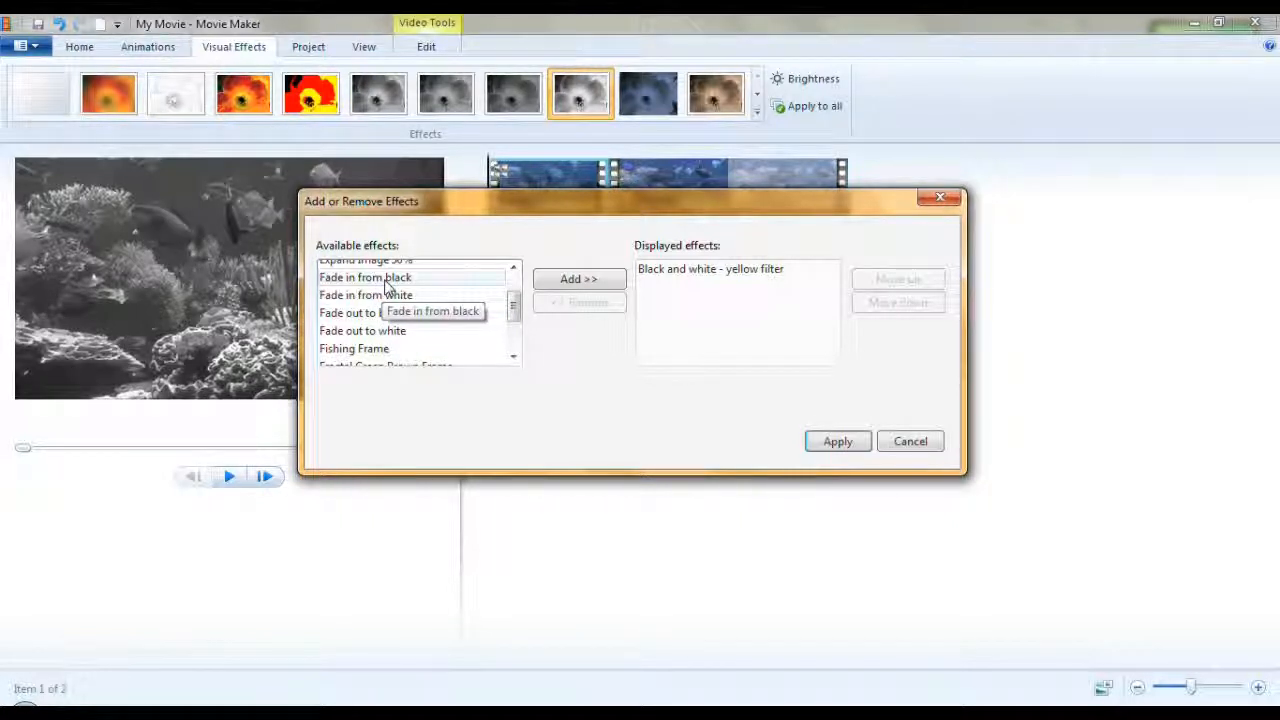
left_click(382, 314)
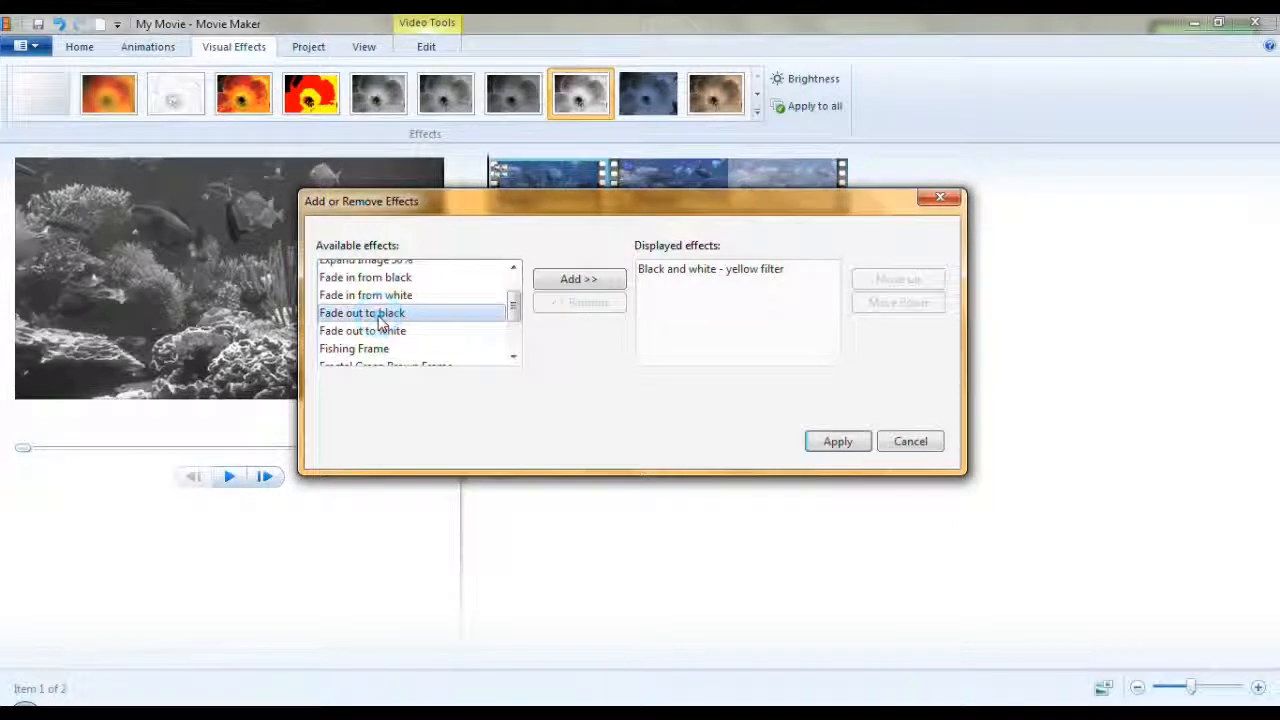
left_click(566, 285)
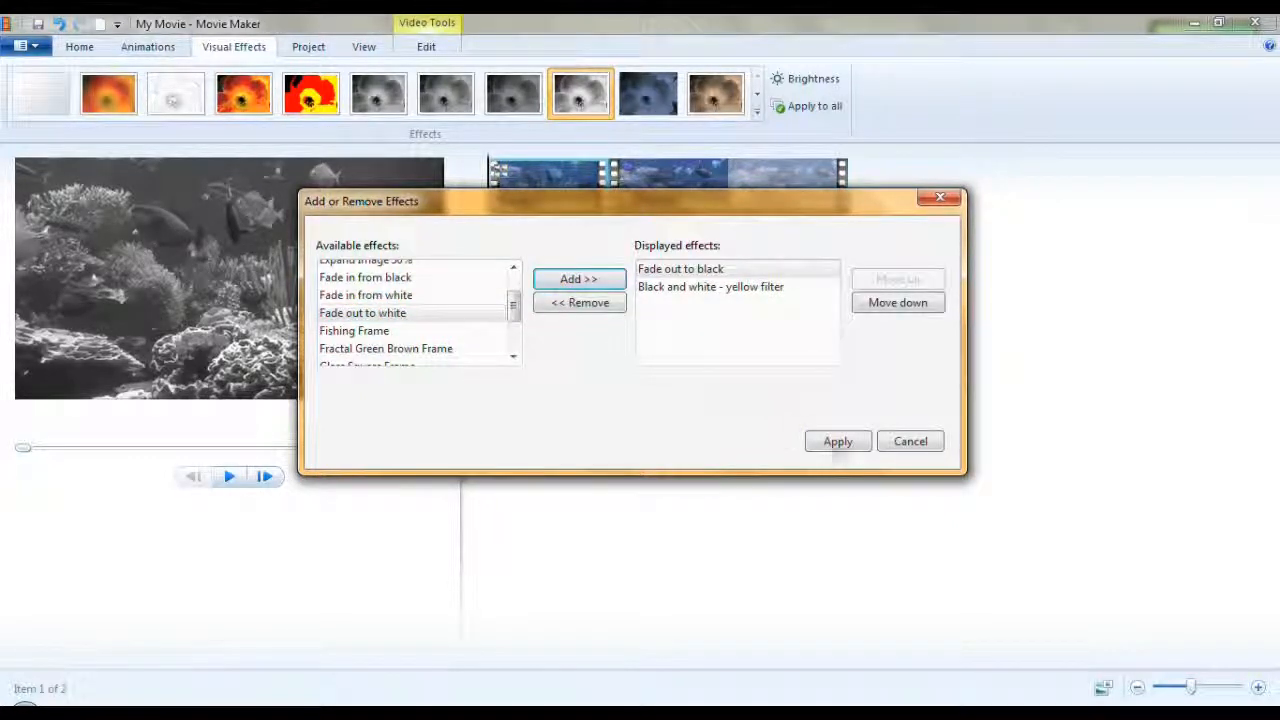
left_click(852, 447)
Add the Fade in from black effect to the second clip and apply it
left_click(670, 195)
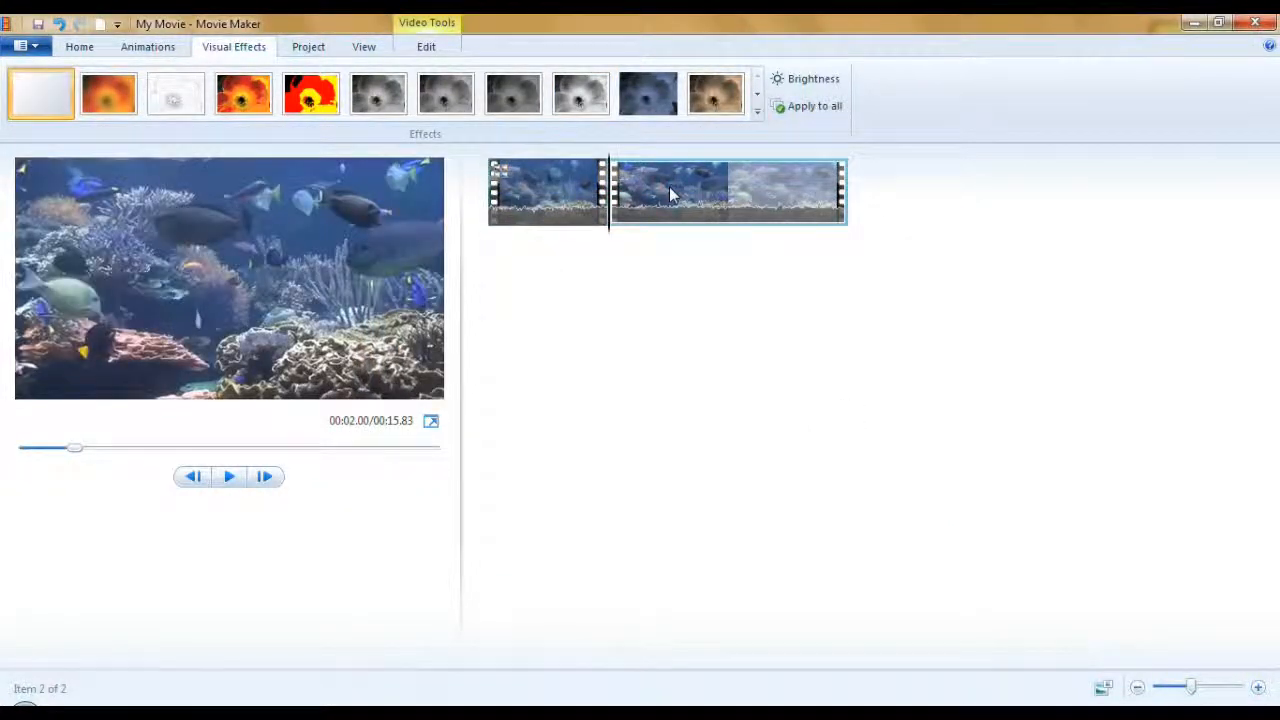
left_click(757, 112)
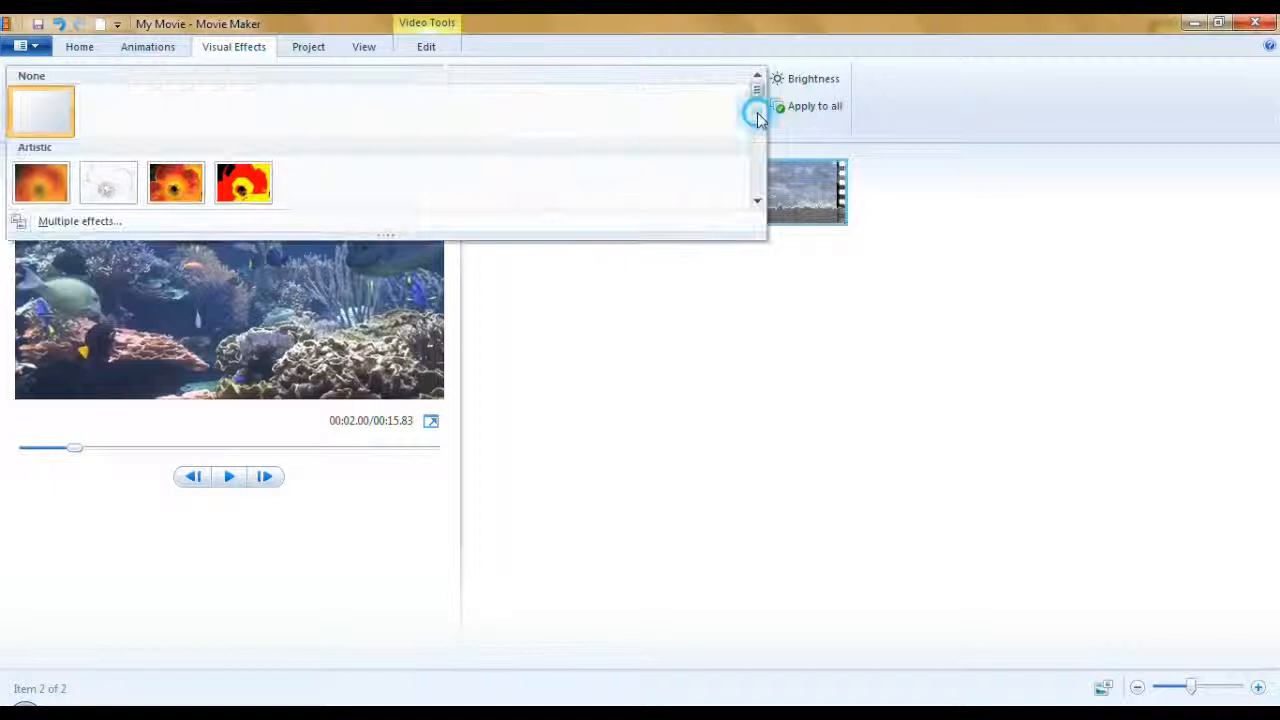
left_click(89, 222)
left_click_drag(516, 278, 514, 304)
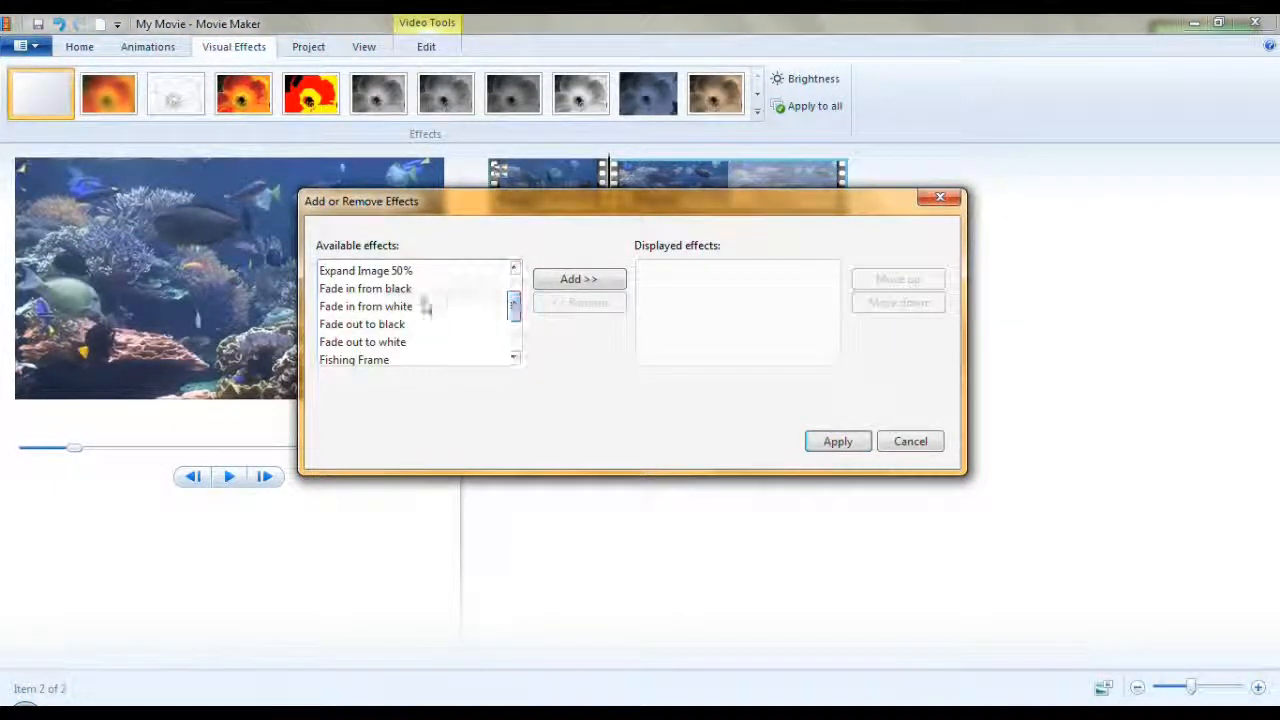
left_click(397, 290)
left_click(580, 282)
left_click(838, 441)
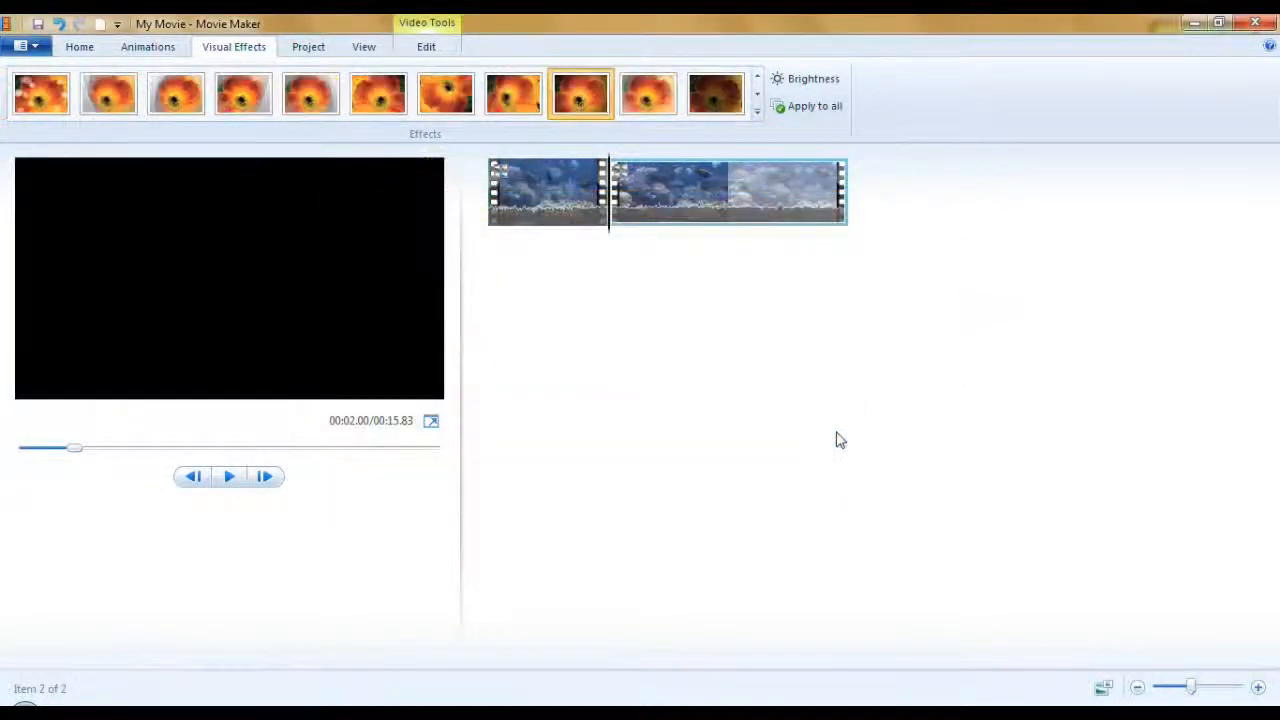
Play the movie from the start and scrub across the split to review the fade between the two clips
left_click(490, 226)
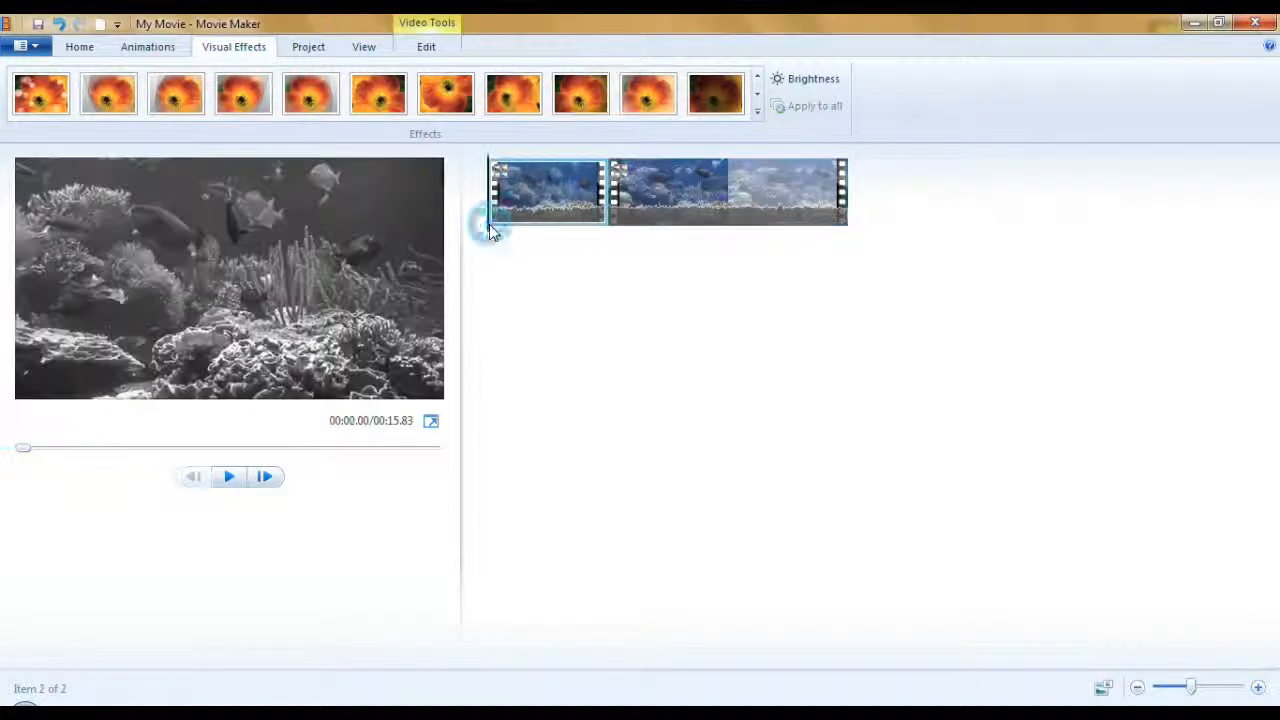
left_click(231, 477)
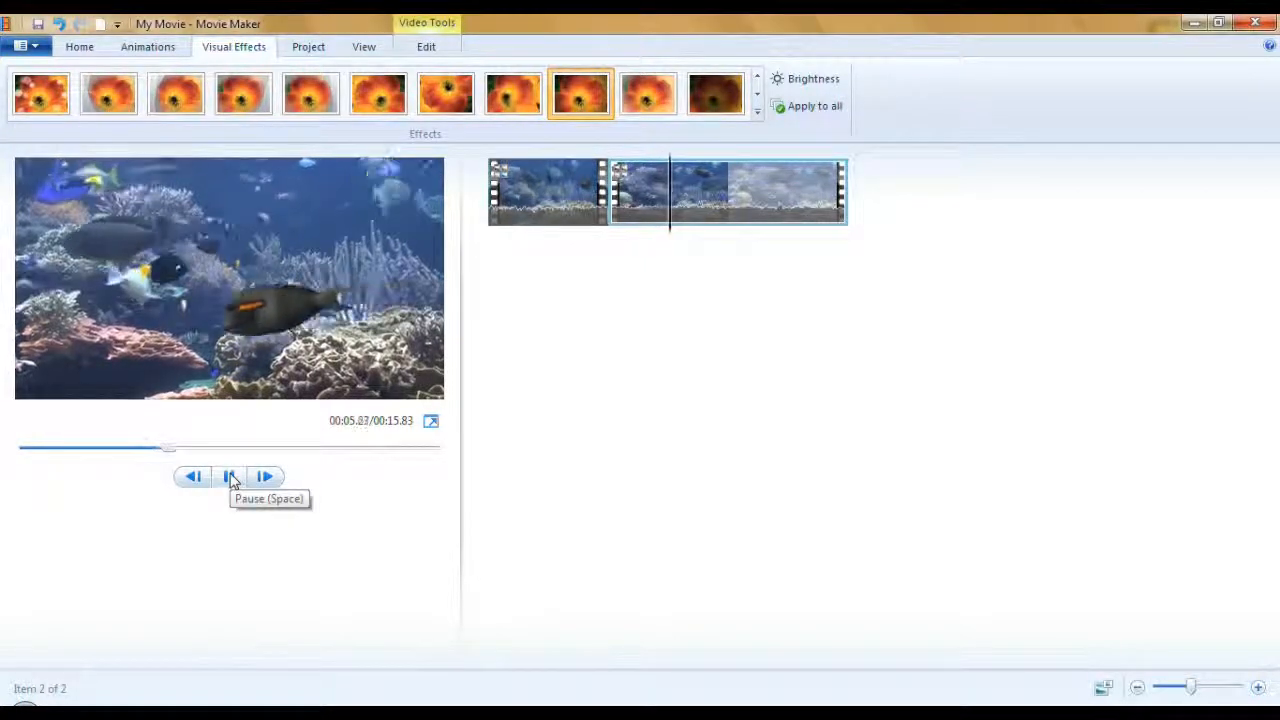
left_click(231, 477)
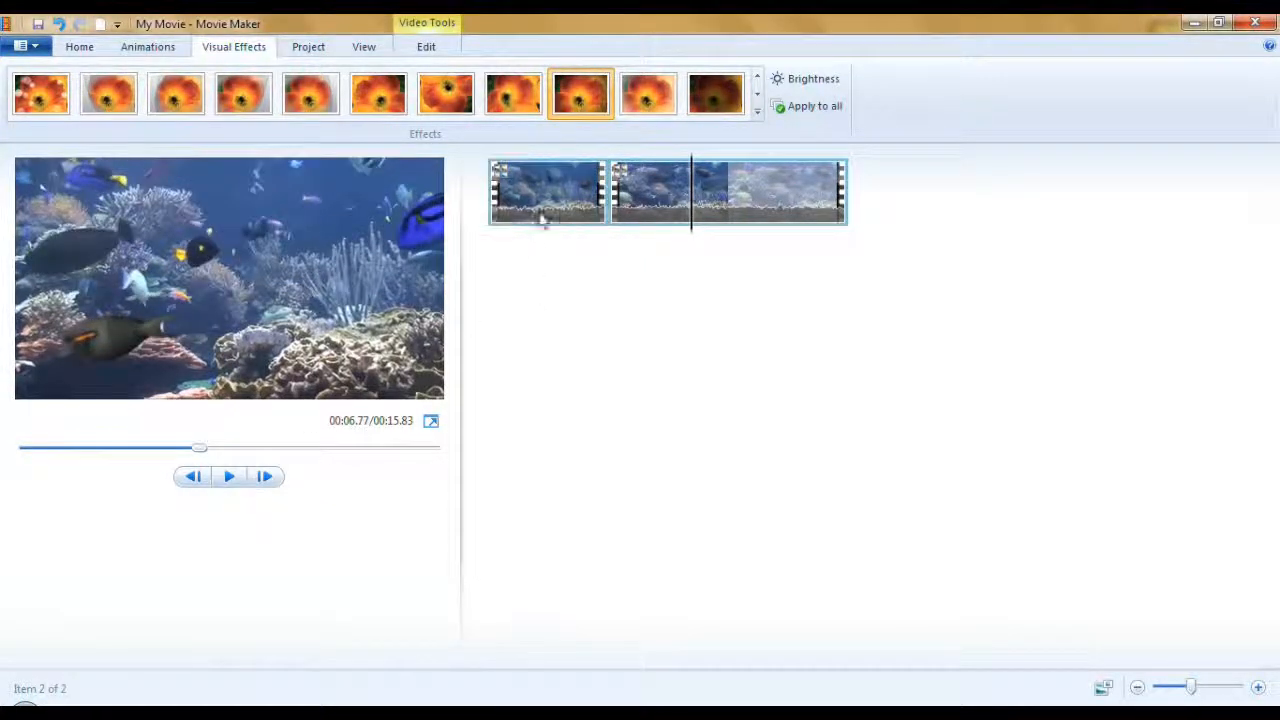
left_click(570, 219)
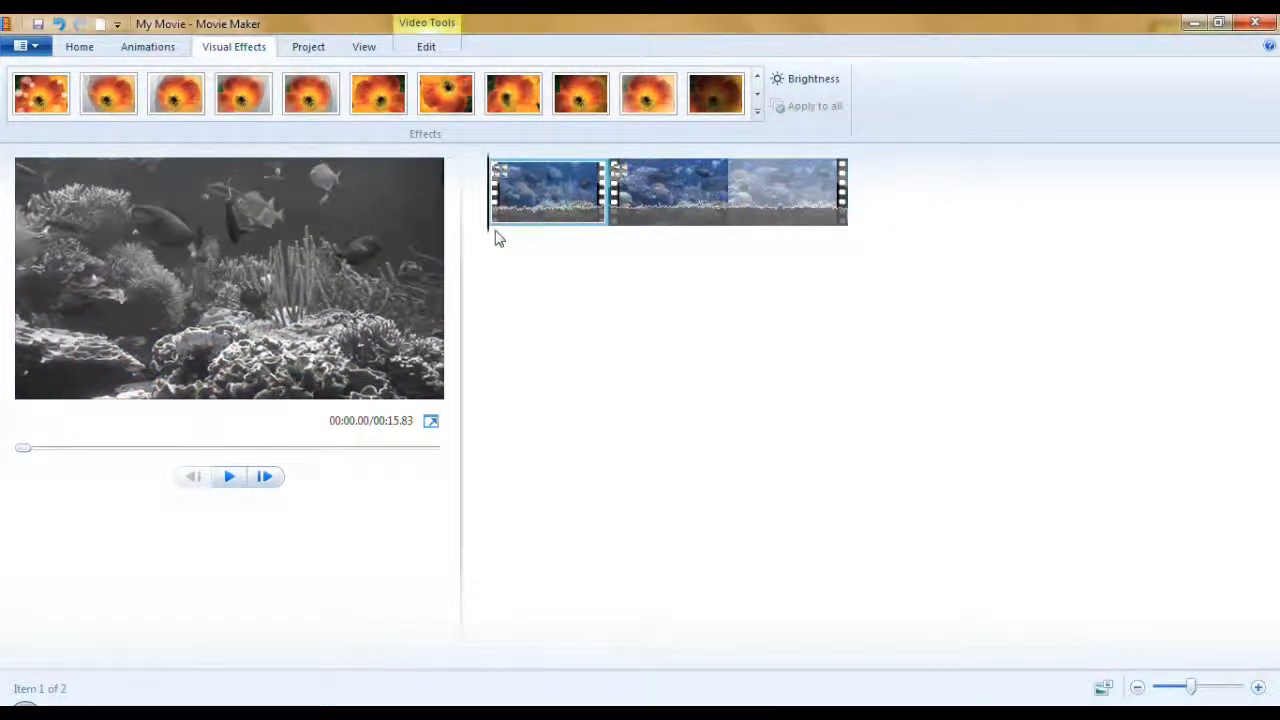
left_click_drag(488, 233, 678, 238)
Remove the Fade out to black effect from the first clip, keeping the yellow filter, and apply the change
left_click(570, 198)
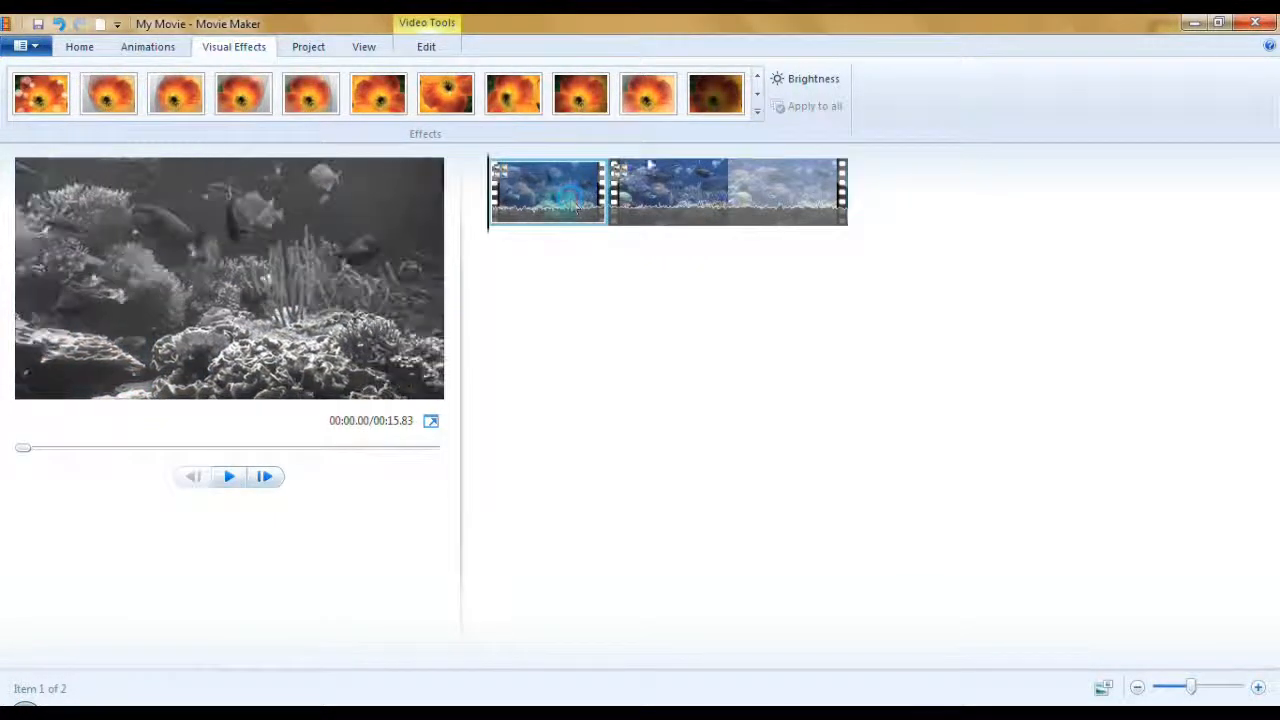
left_click(758, 112)
left_click_drag(757, 91, 757, 148)
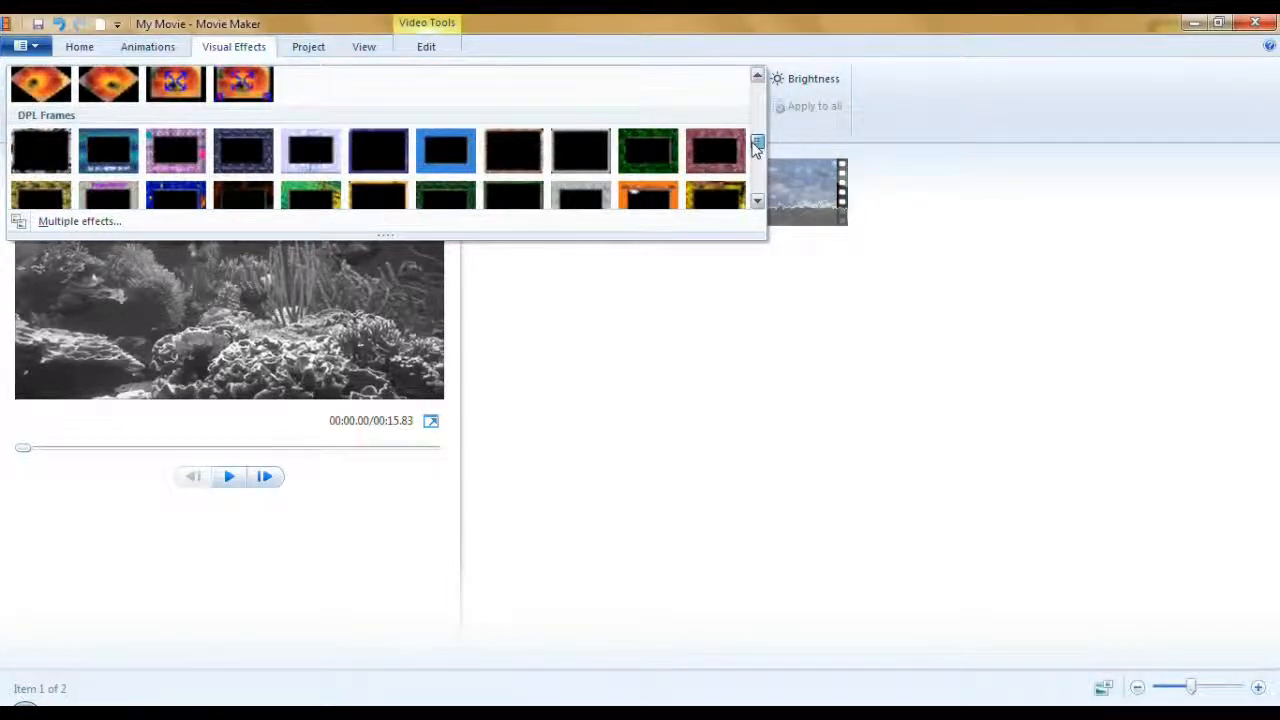
left_click(100, 221)
left_click_drag(706, 271, 586, 288)
left_click(598, 308)
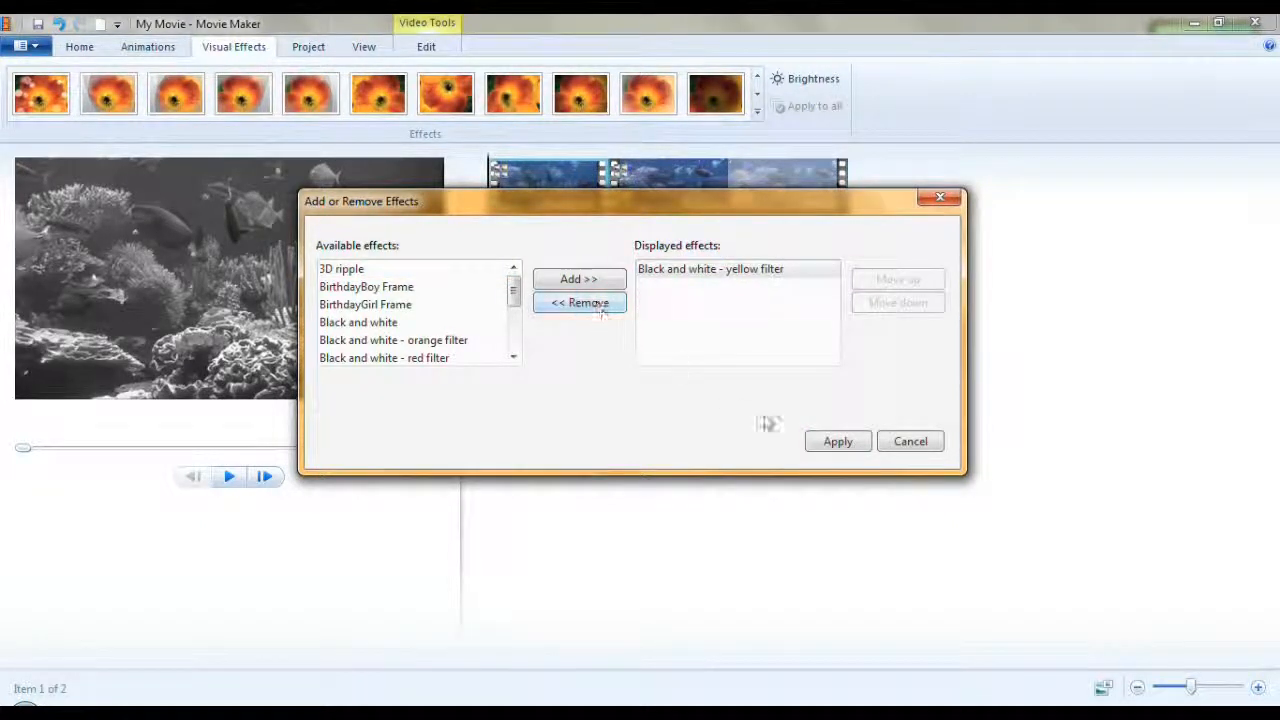
left_click(834, 441)
Remove the Fade in from black effect from the second clip and apply the change
left_click(702, 210)
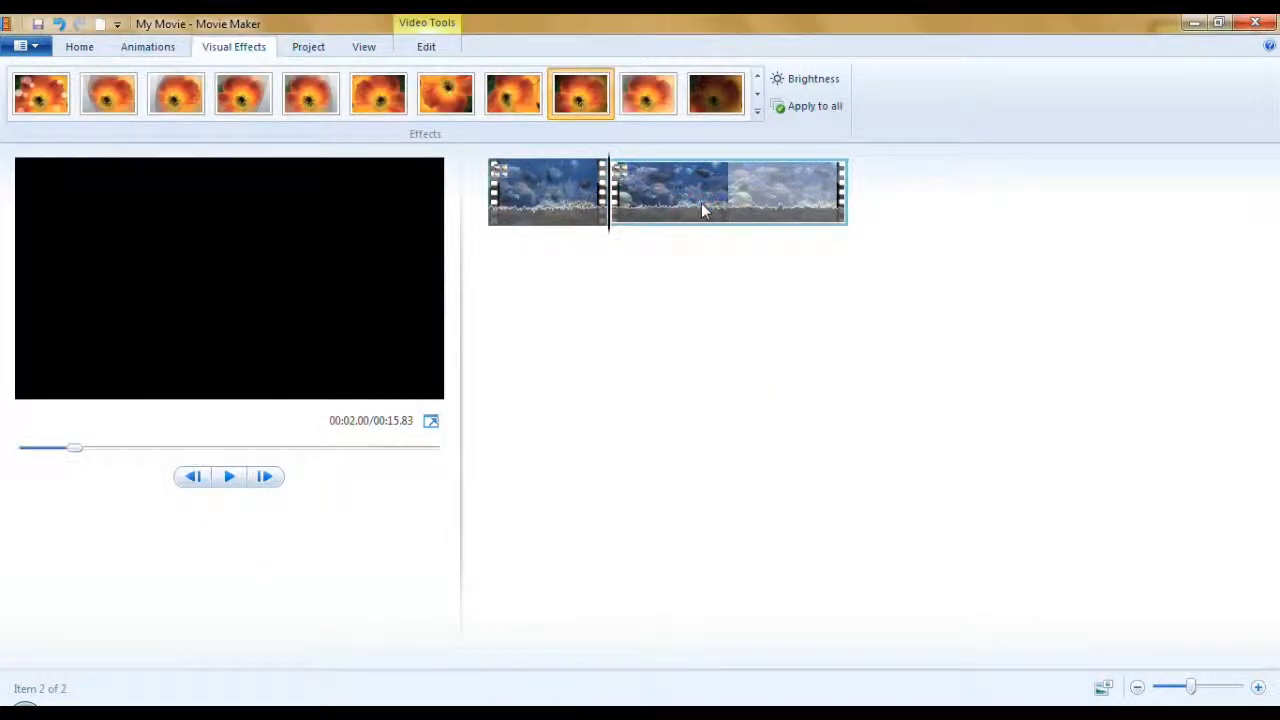
left_click(757, 113)
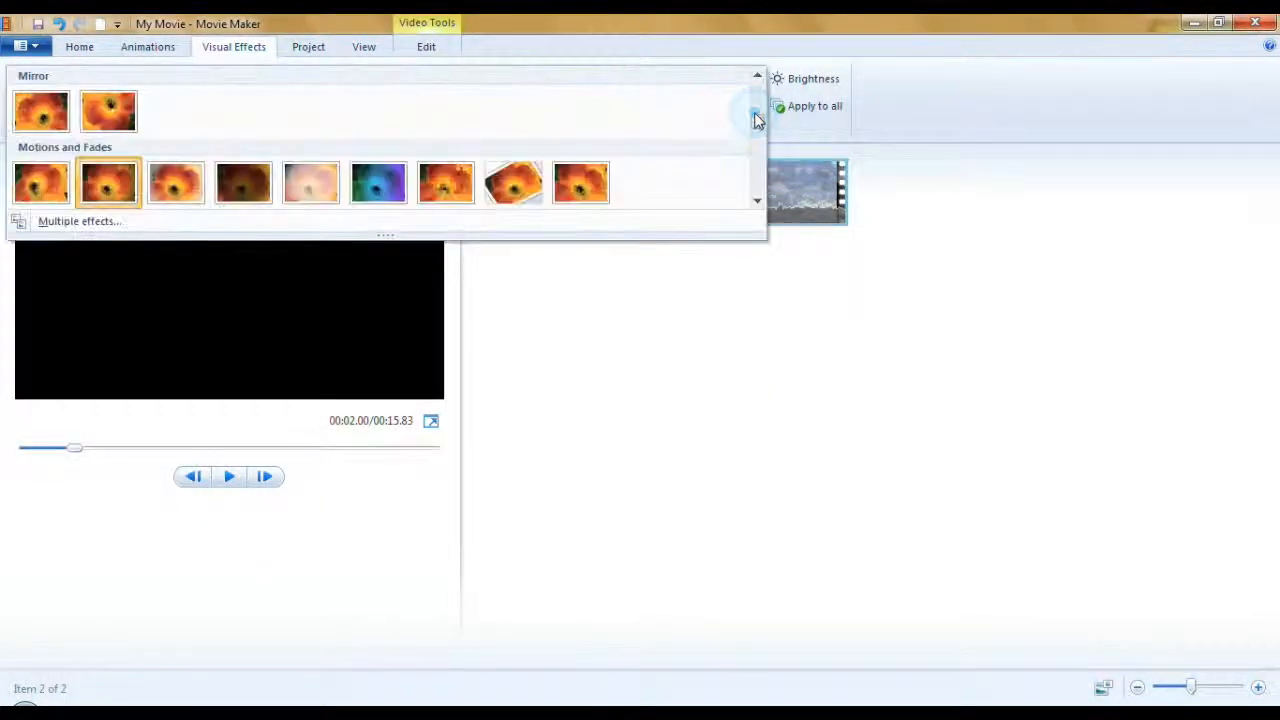
left_click(92, 219)
left_click(689, 268)
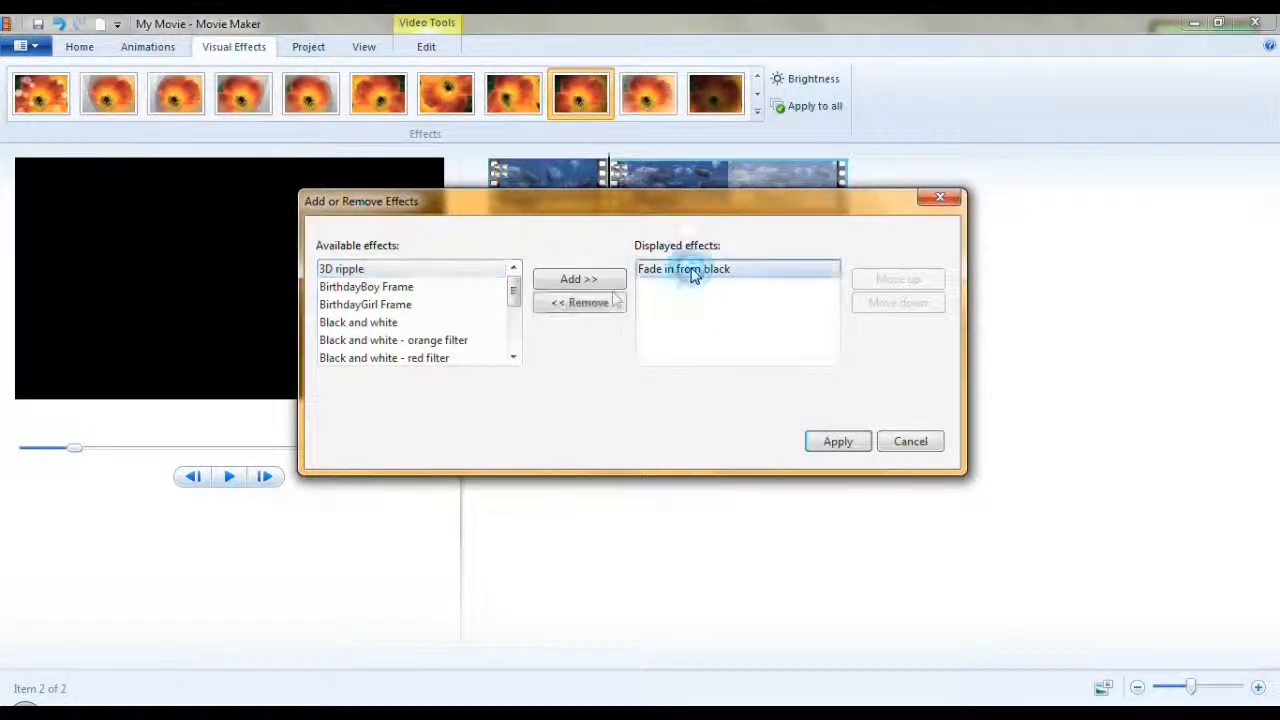
left_click(595, 304)
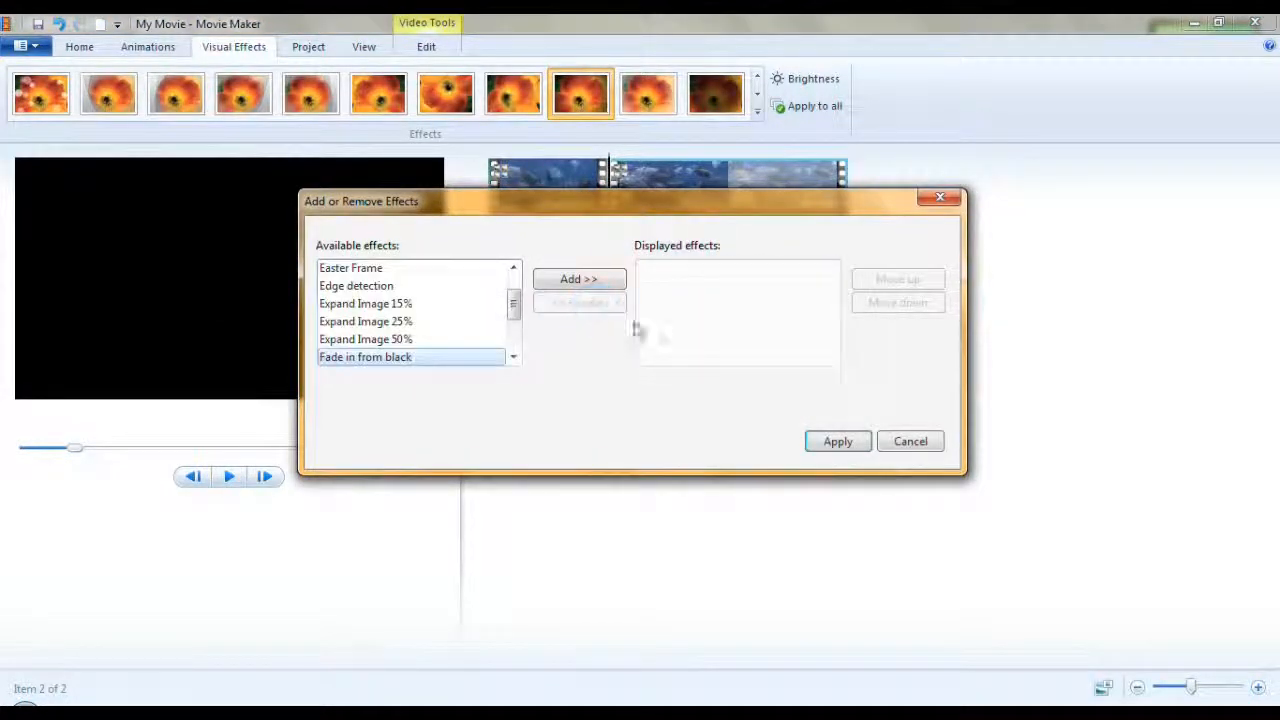
left_click(836, 441)
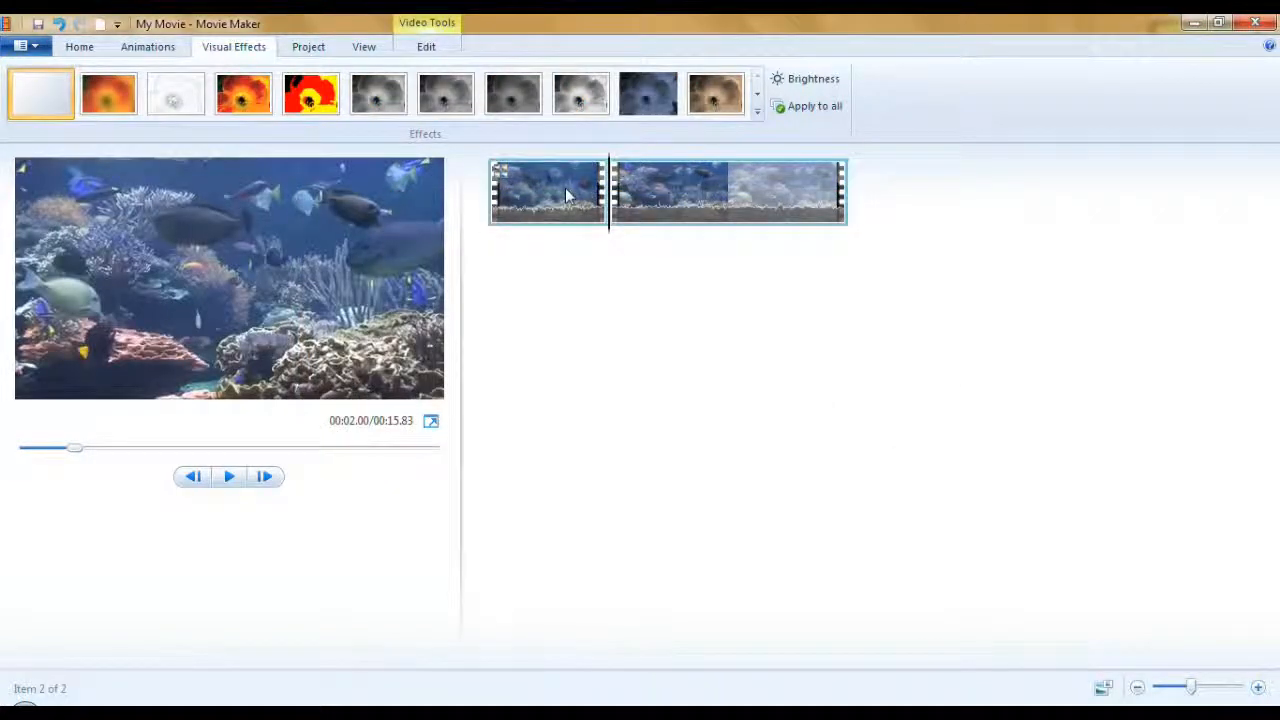
Browse the available transitions and apply the Crossfade transition to the second clip
double_click(645, 192)
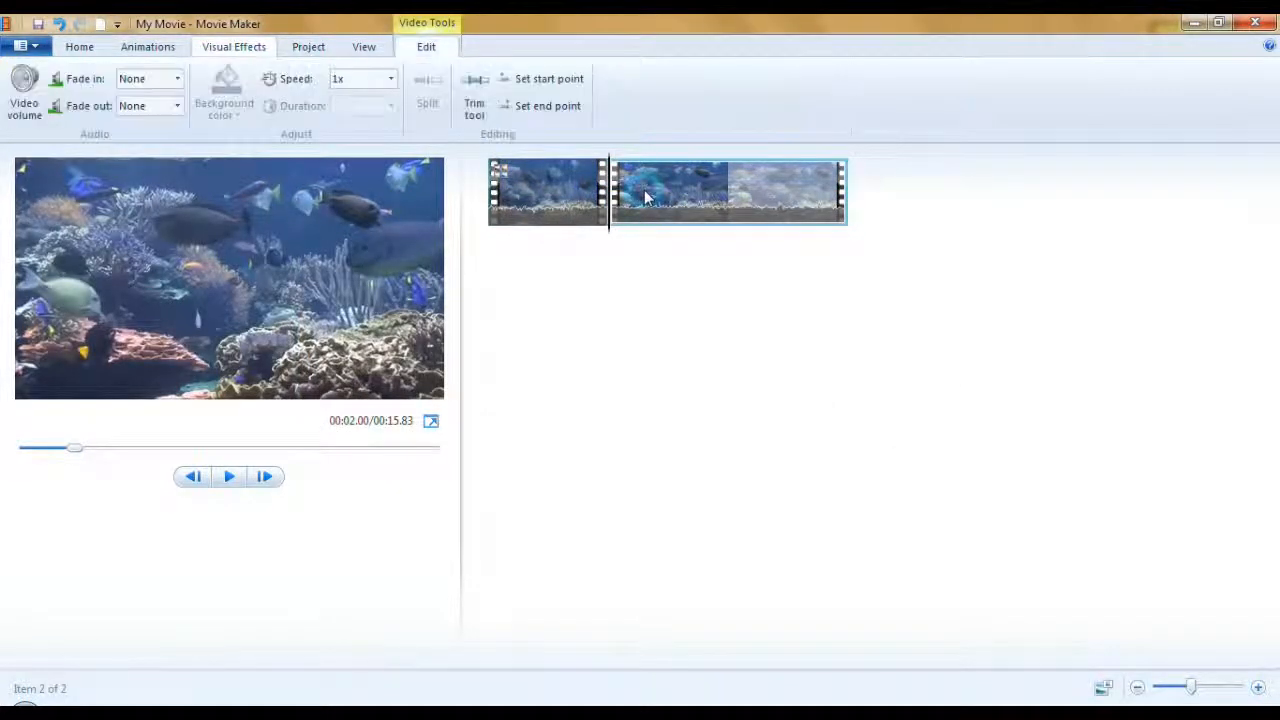
left_click(150, 50)
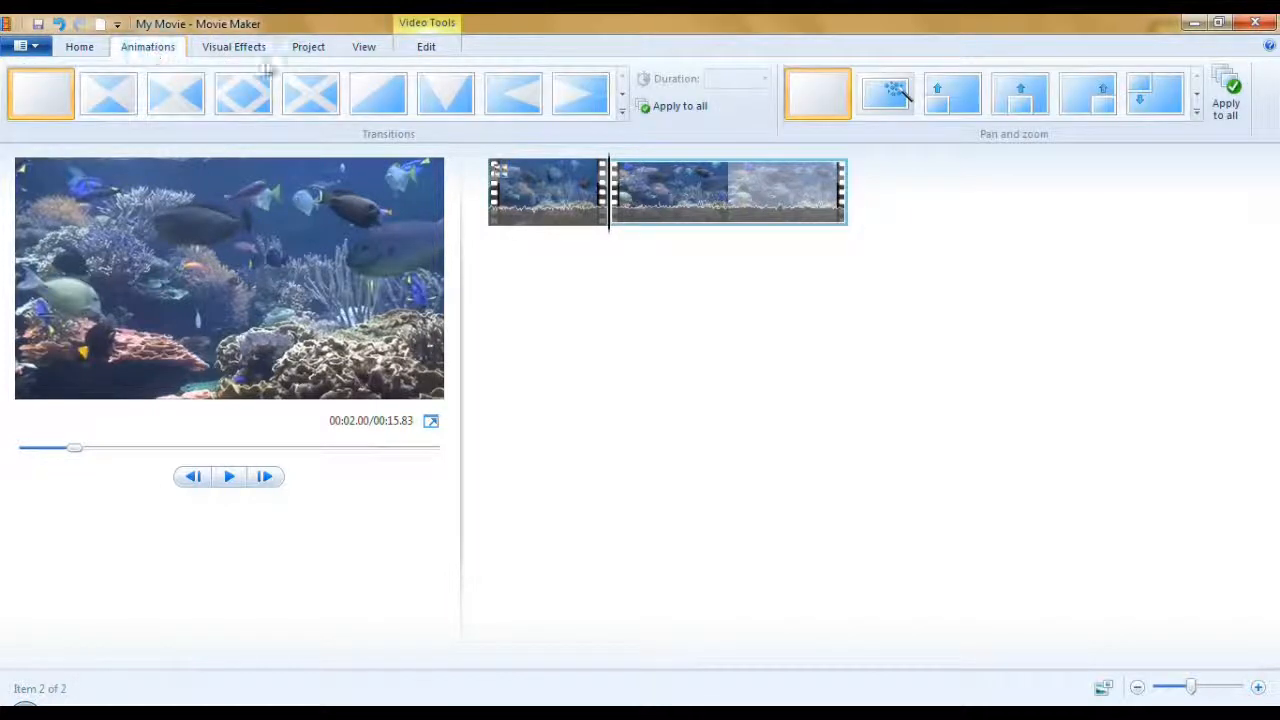
left_click(622, 98)
left_click(622, 98)
left_click(622, 98)
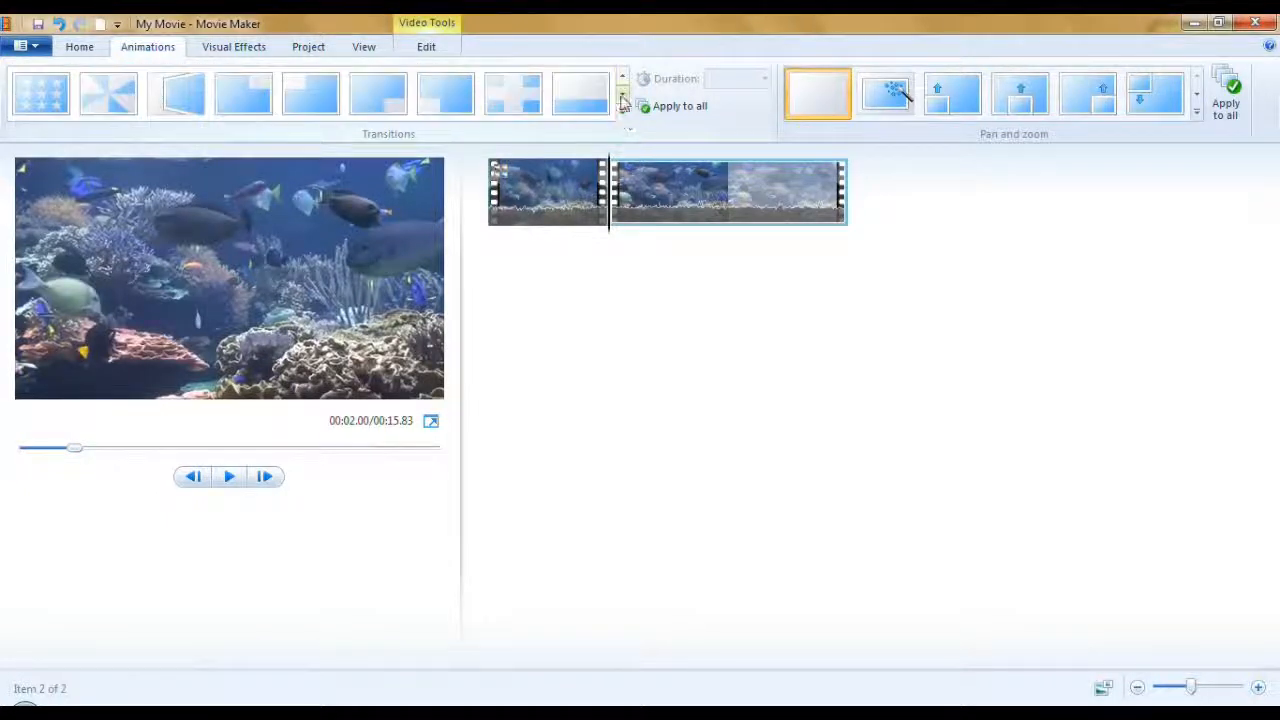
left_click(622, 98)
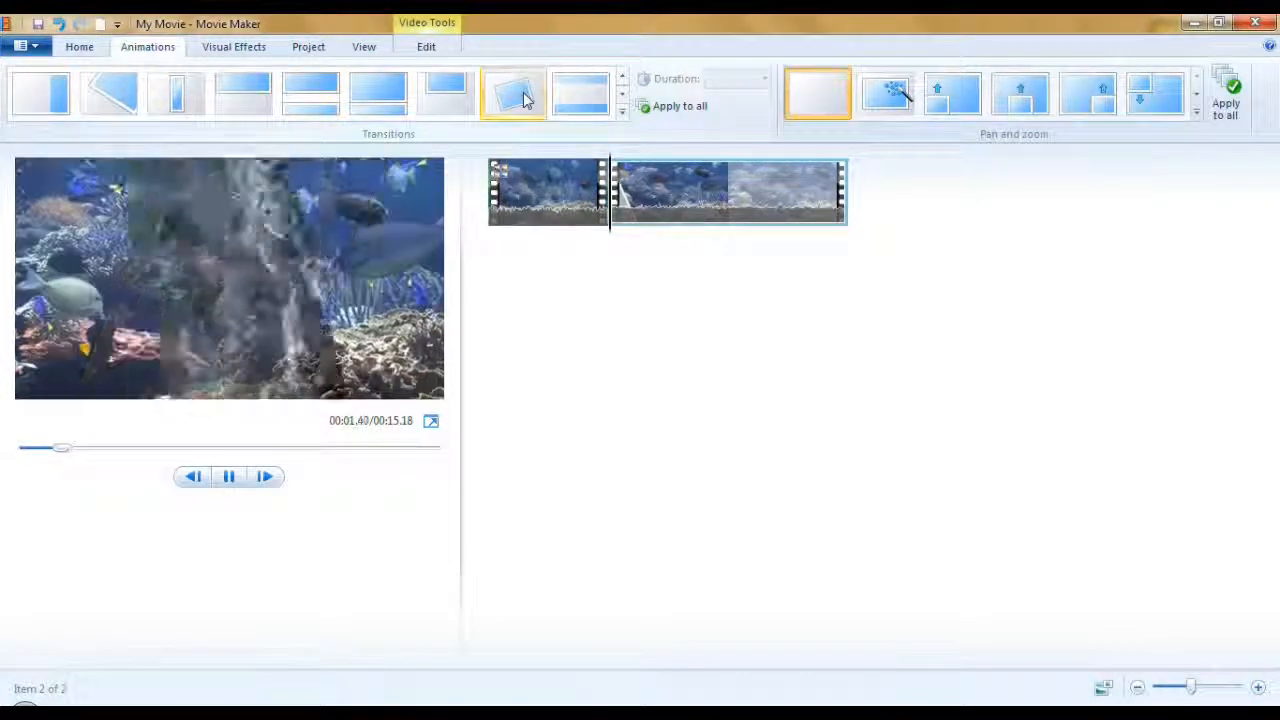
left_click(622, 80)
left_click(622, 78)
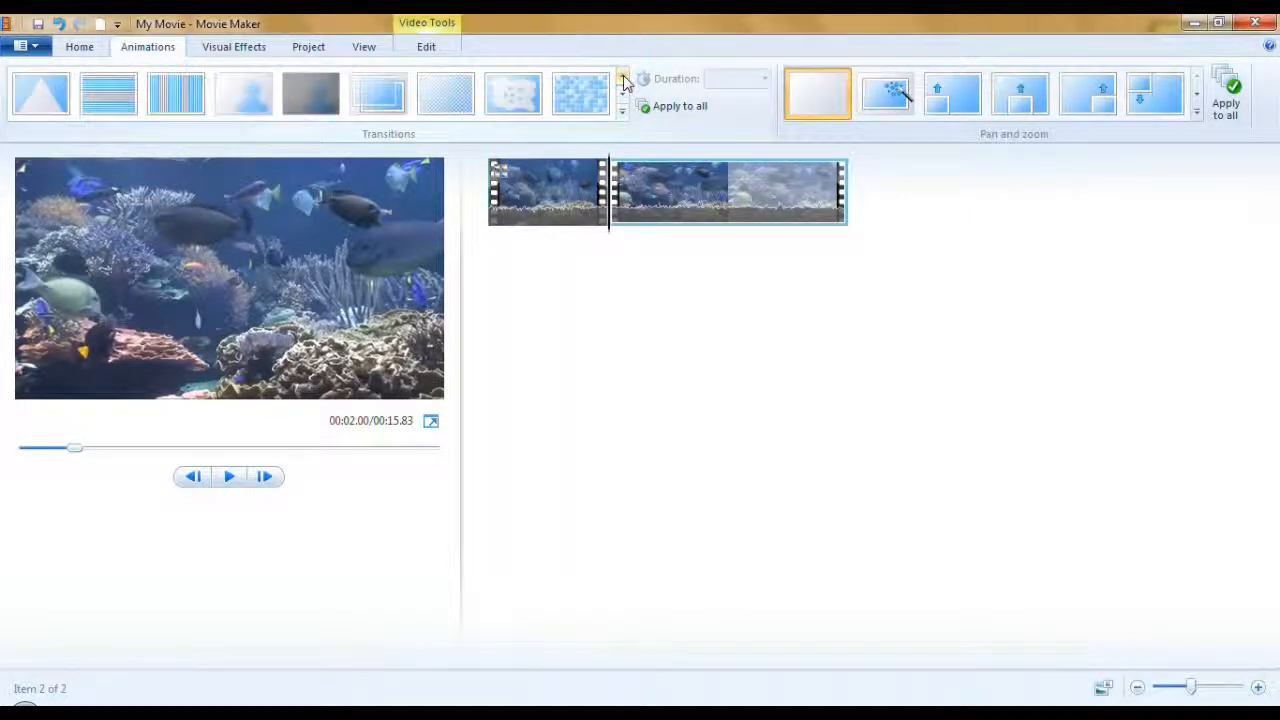
left_click(379, 104)
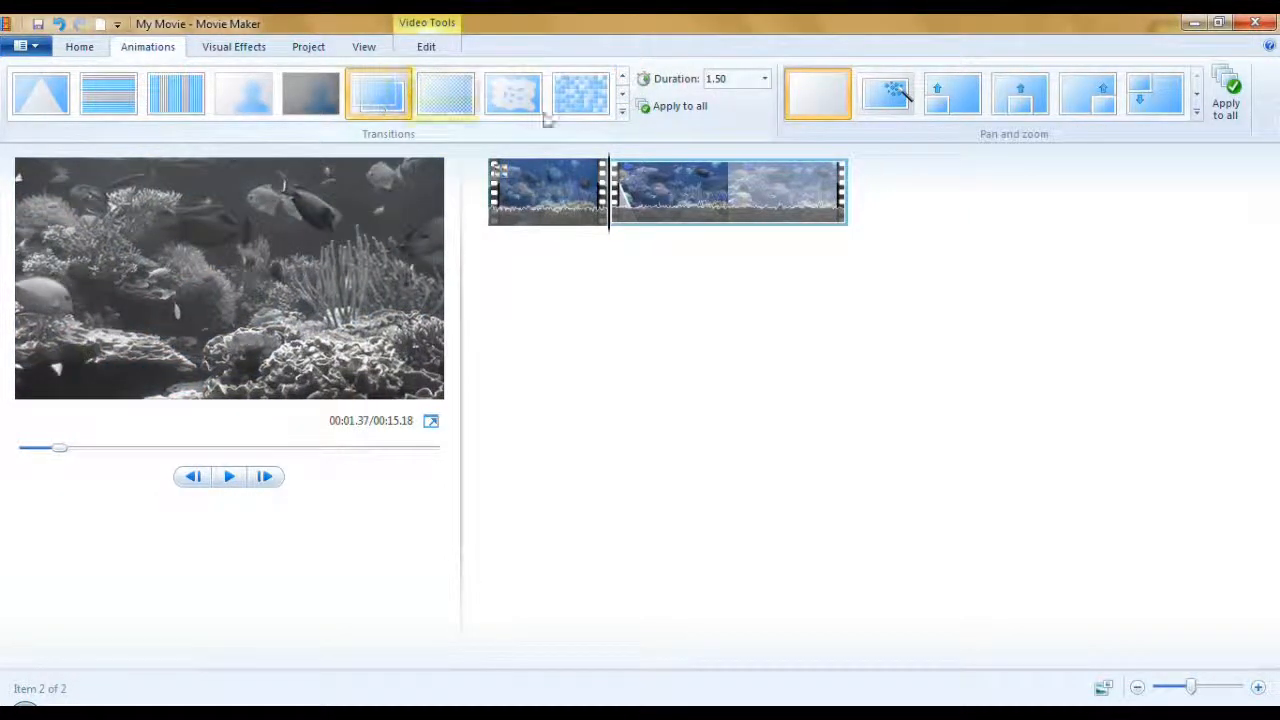
Set the duration of the second clip's Crossfade transition to 6.00
left_click(764, 79)
left_click(729, 82)
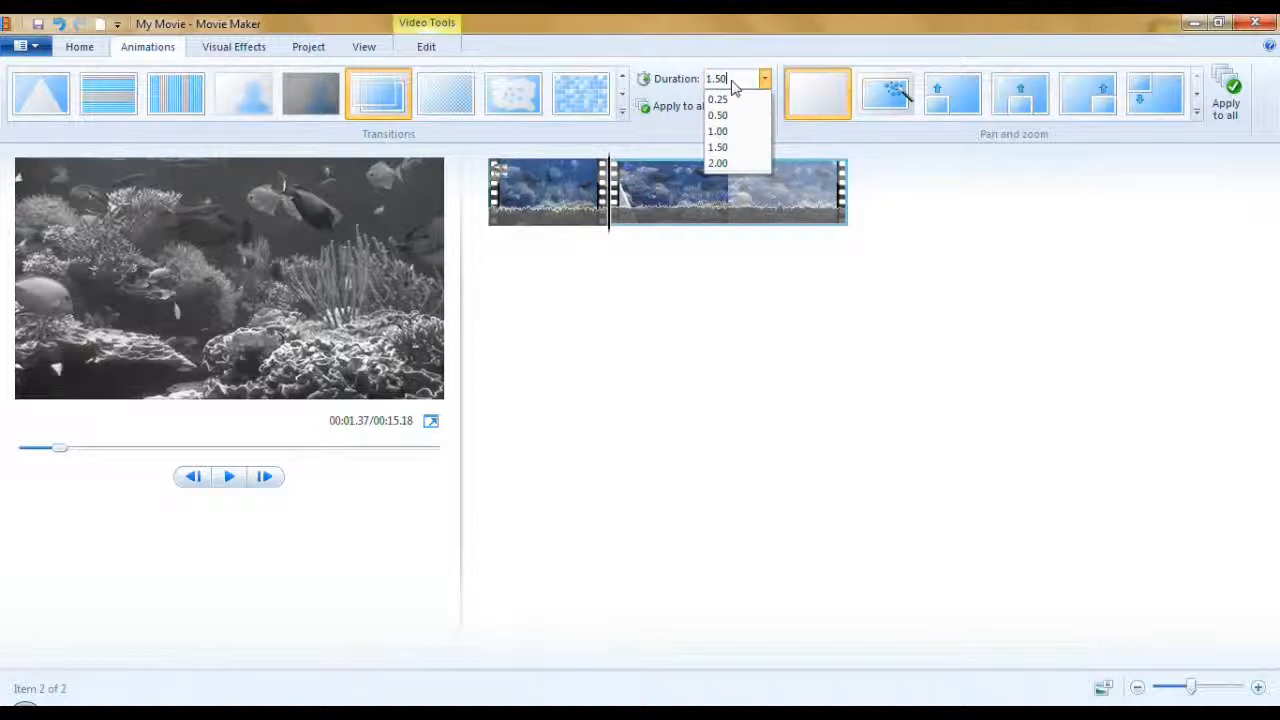
left_click(821, 133)
left_click(730, 82)
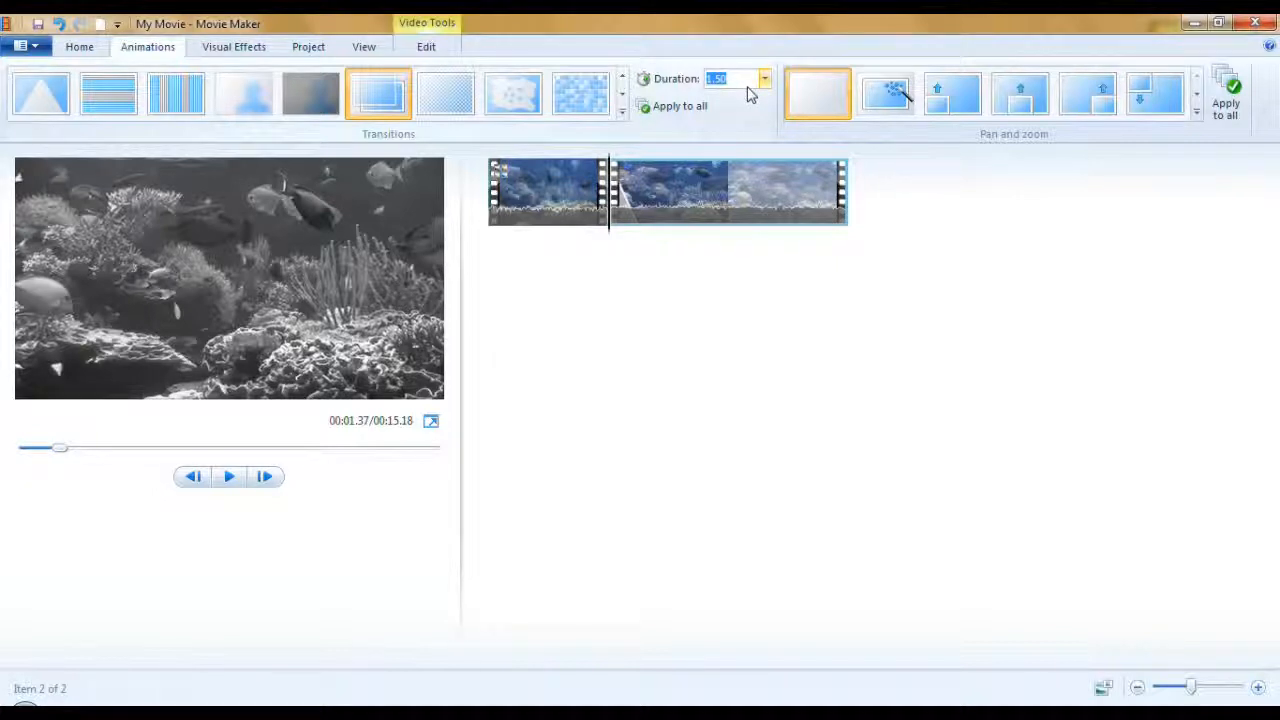
key("Return")
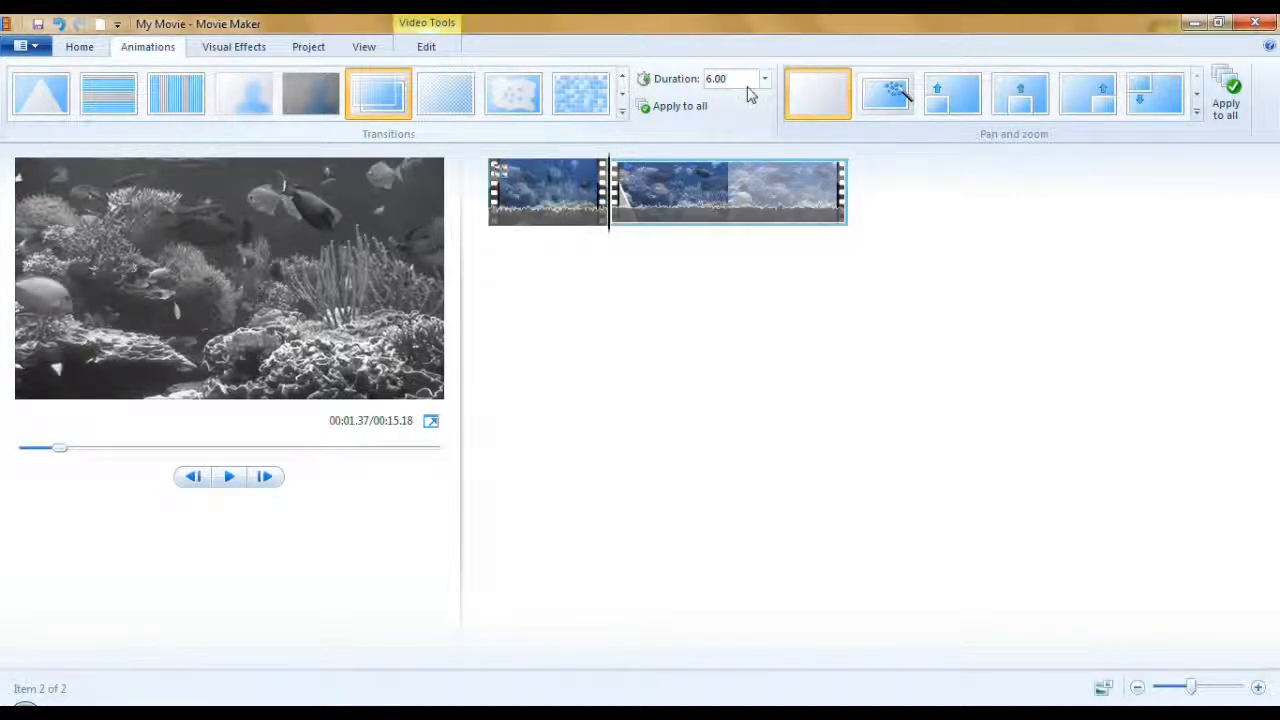
Play the movie from within the first clip across the split to review the crossfade
left_click(565, 233)
left_click_drag(490, 232, 580, 240)
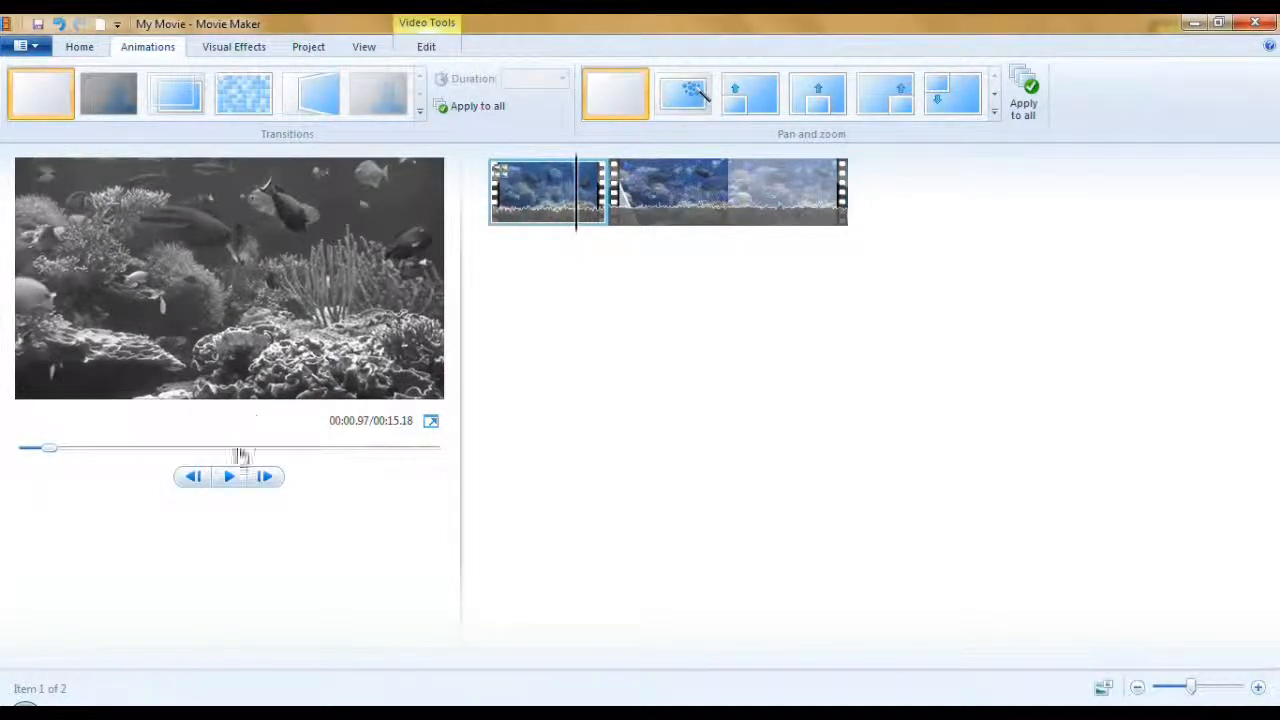
left_click(230, 478)
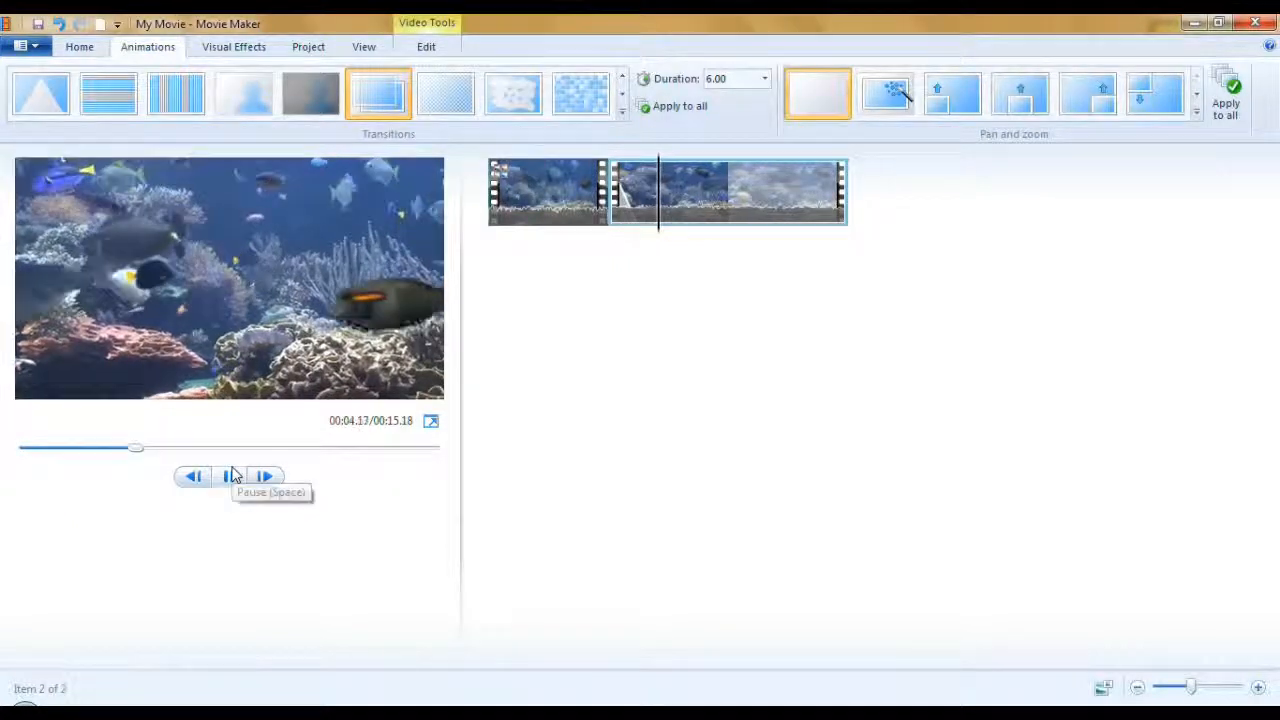
left_click(230, 478)
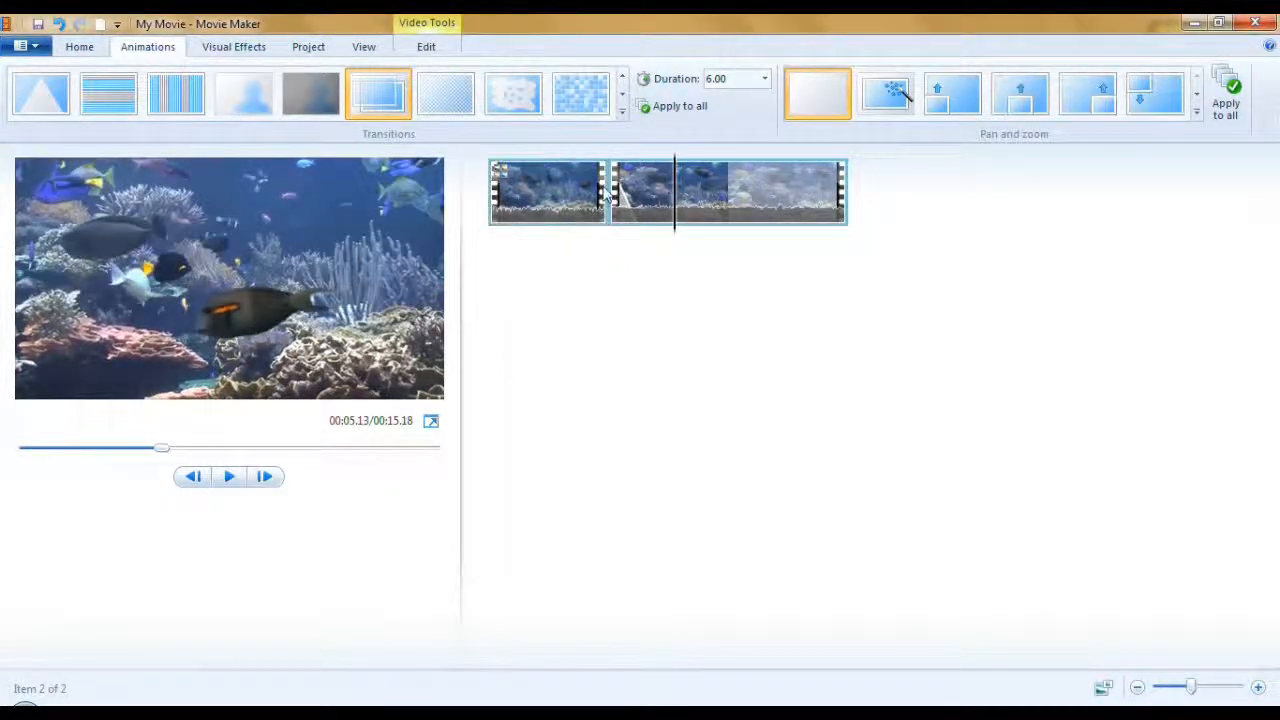
Set the second clip's Crossfade duration to 10.00 and play the movie from the first clip to check it
left_click(660, 188)
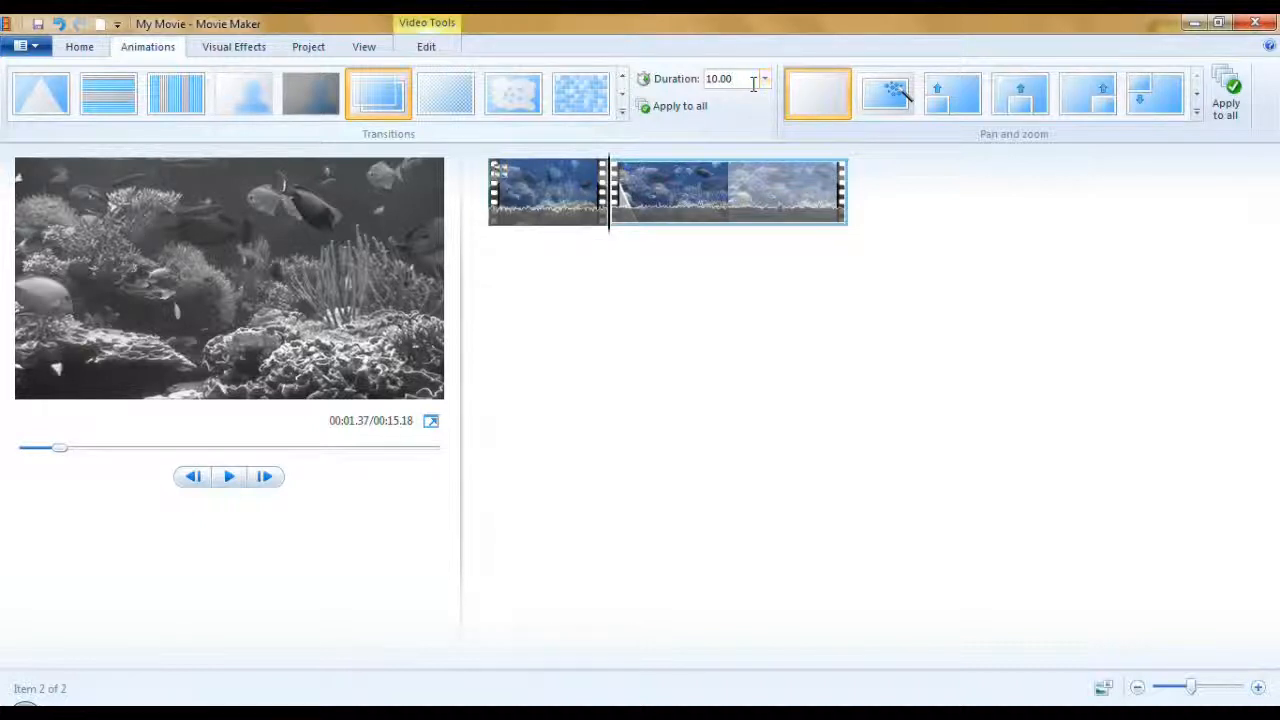
left_click(540, 220)
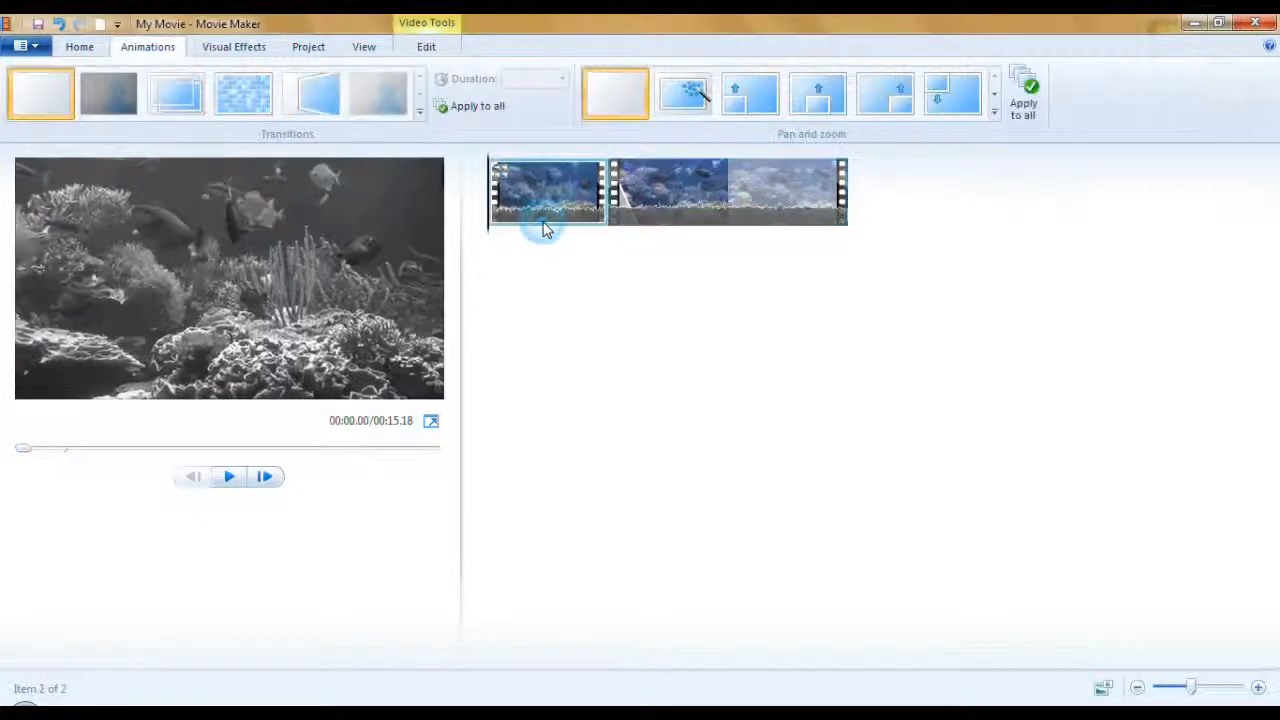
left_click(573, 225)
left_click(229, 476)
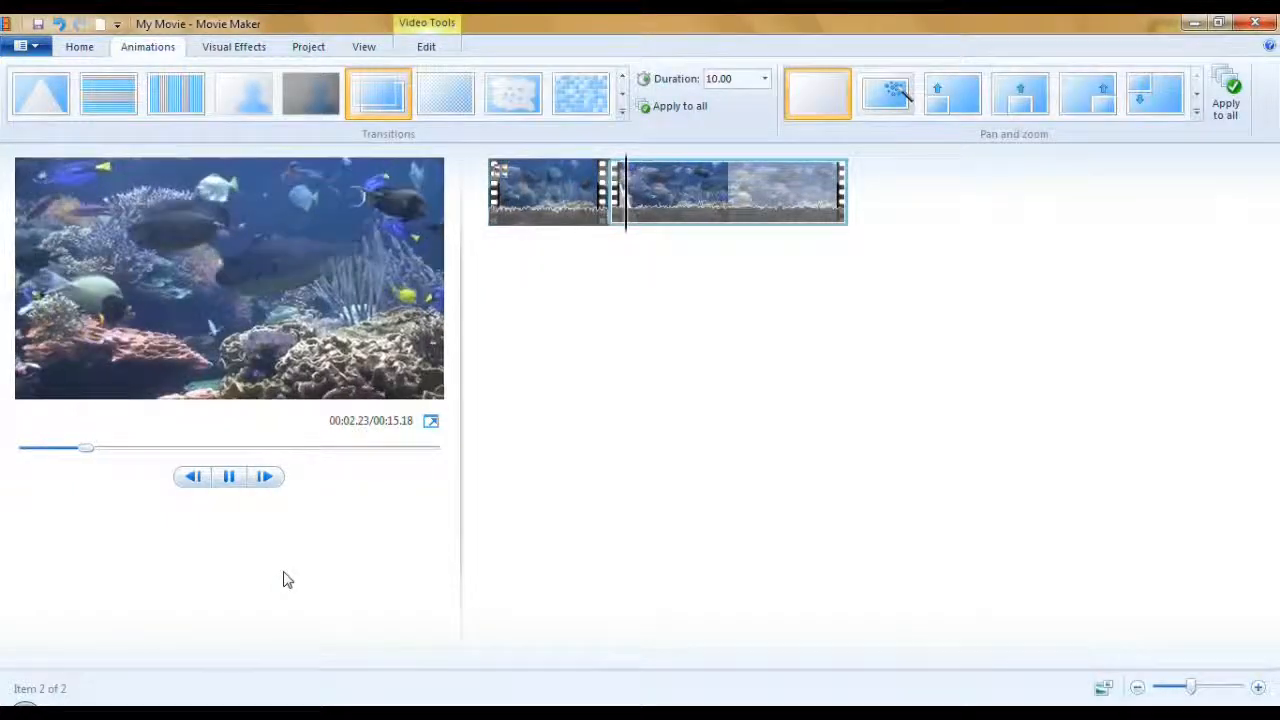
left_click(231, 477)
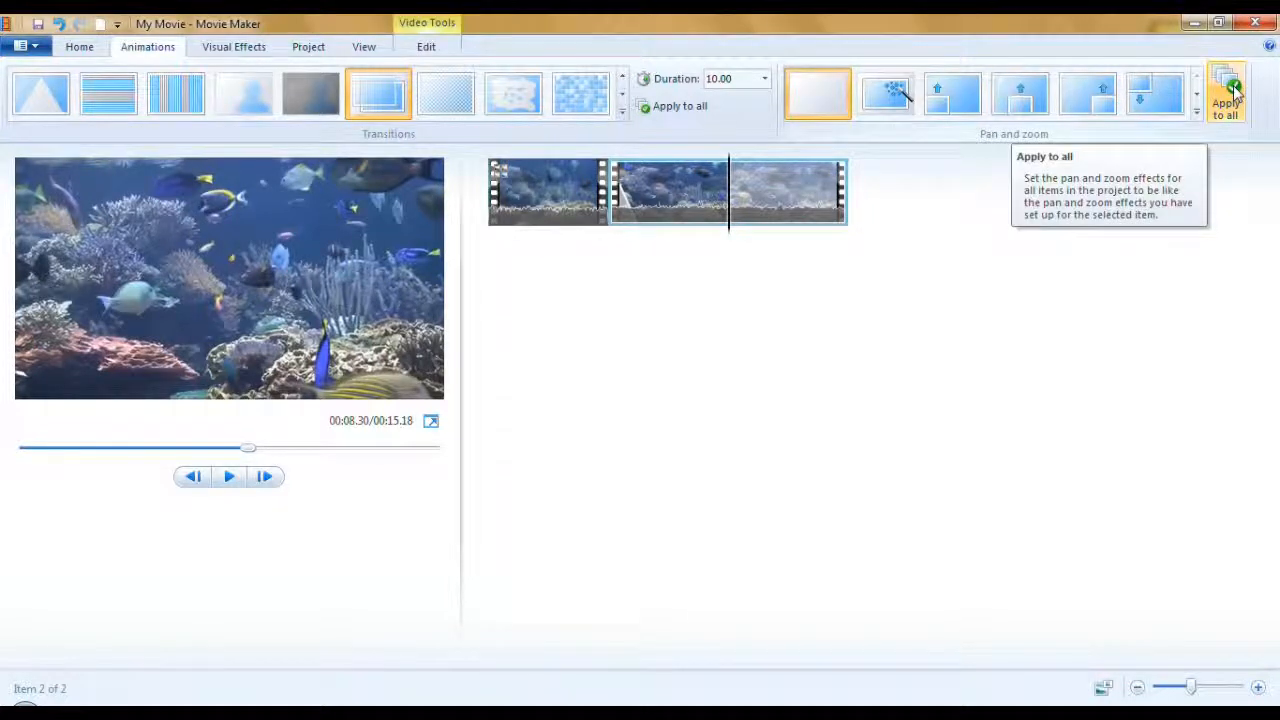
Apply the Crossfade transition to all clips and play the movie from the start
left_click(688, 108)
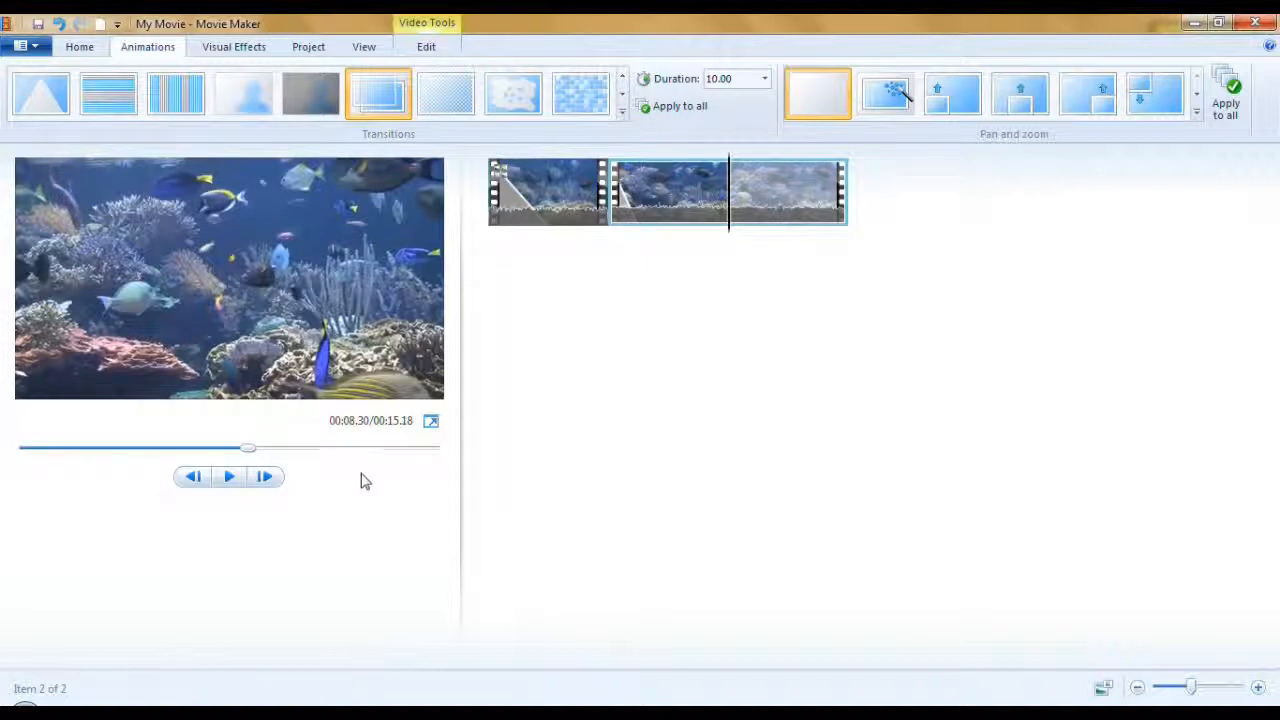
left_click(490, 222)
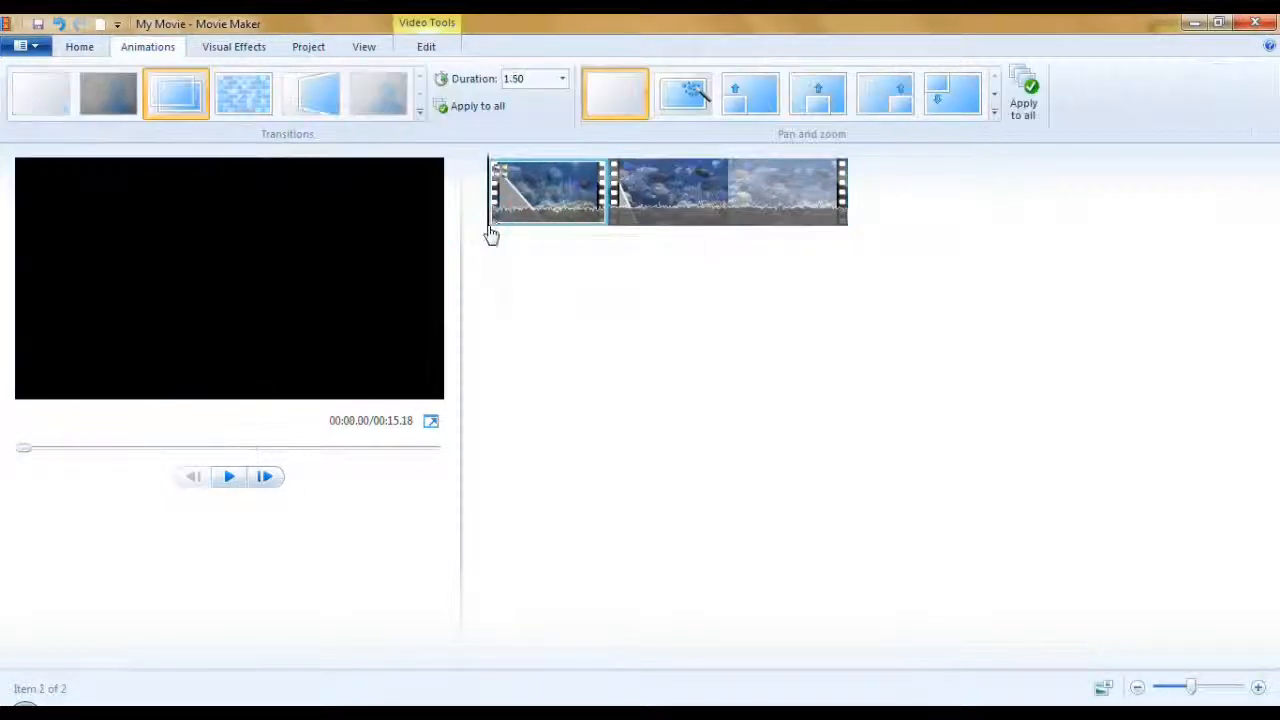
left_click(228, 477)
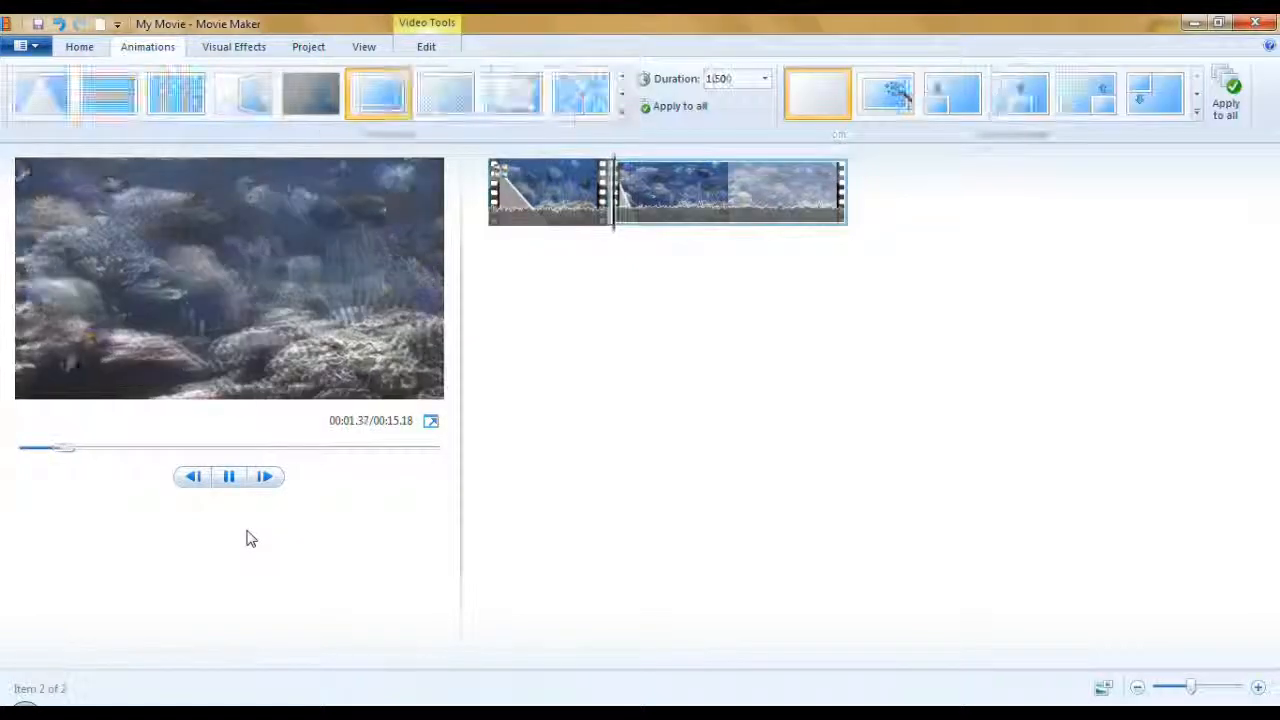
left_click(231, 478)
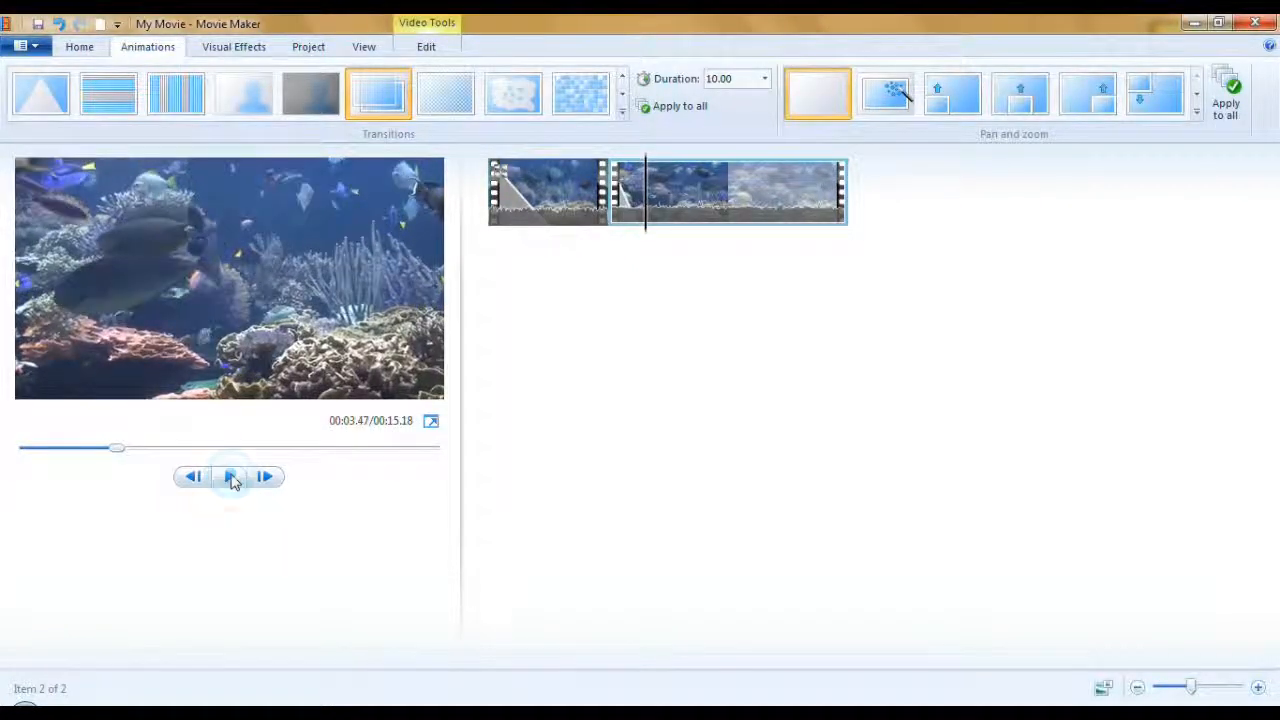
Inspect the first clip's transition and replay the movie's opening from the start
mouse_move(510, 189)
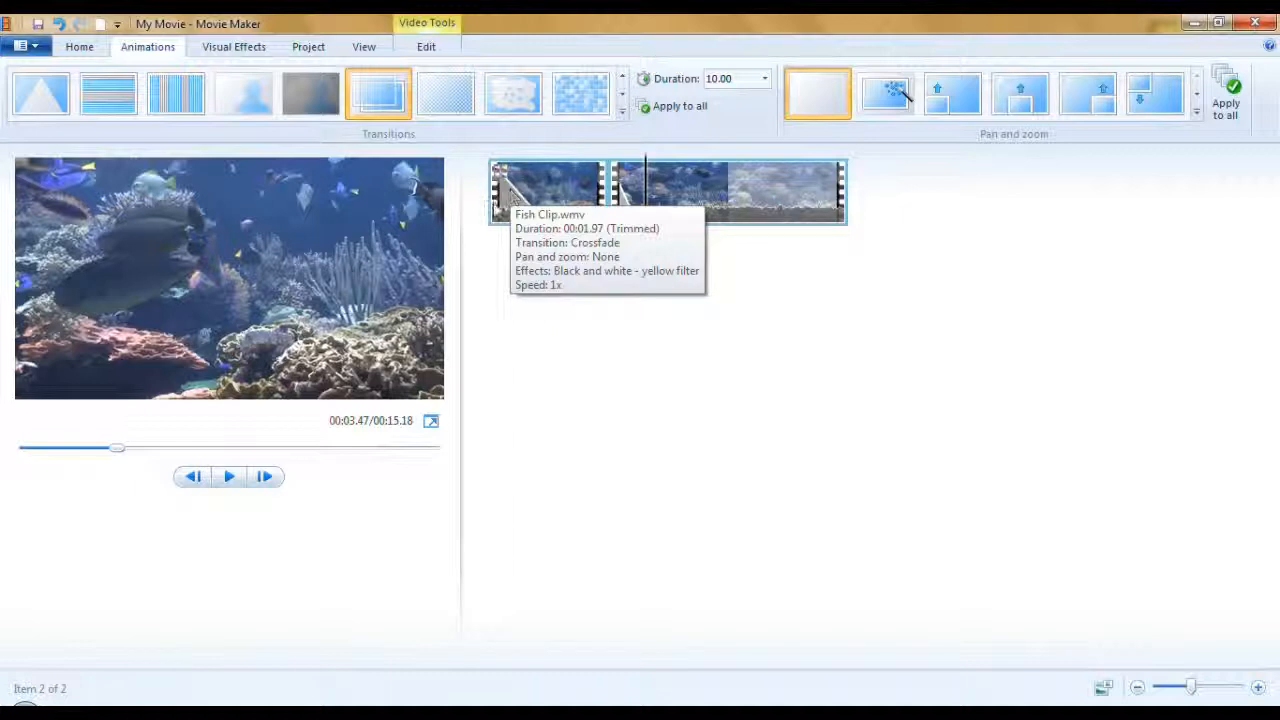
left_click(490, 203)
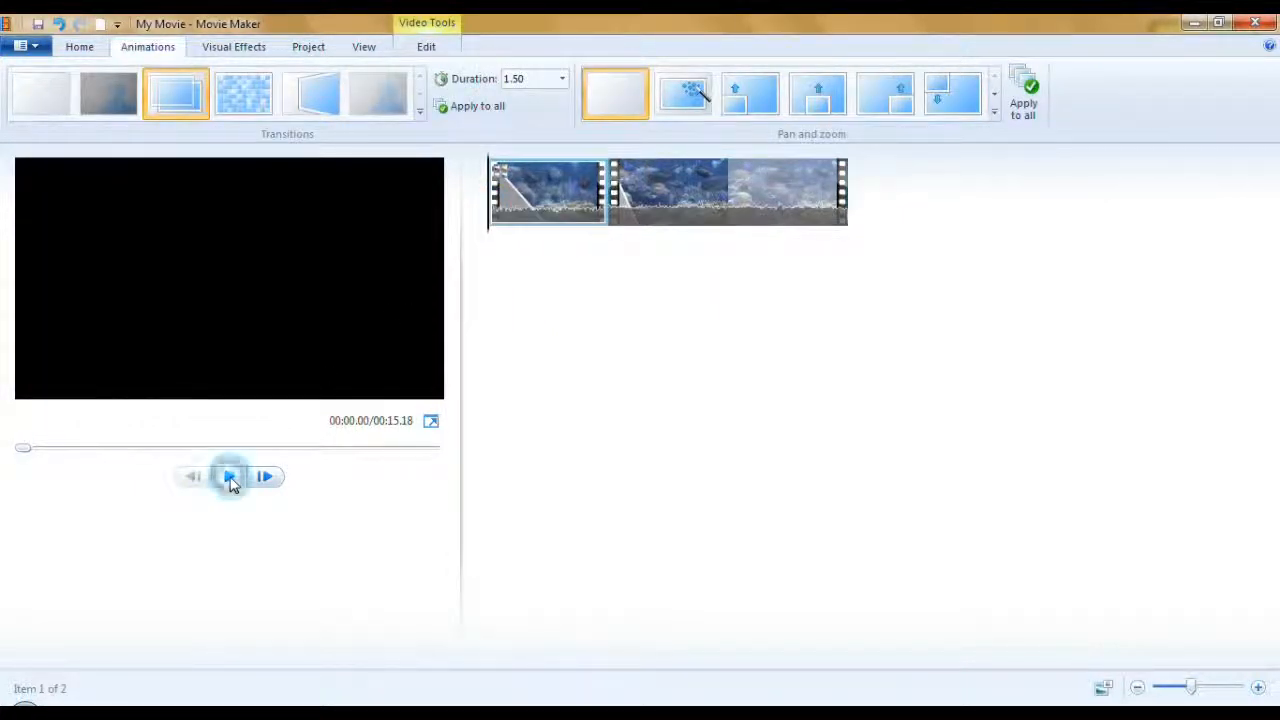
left_click(231, 478)
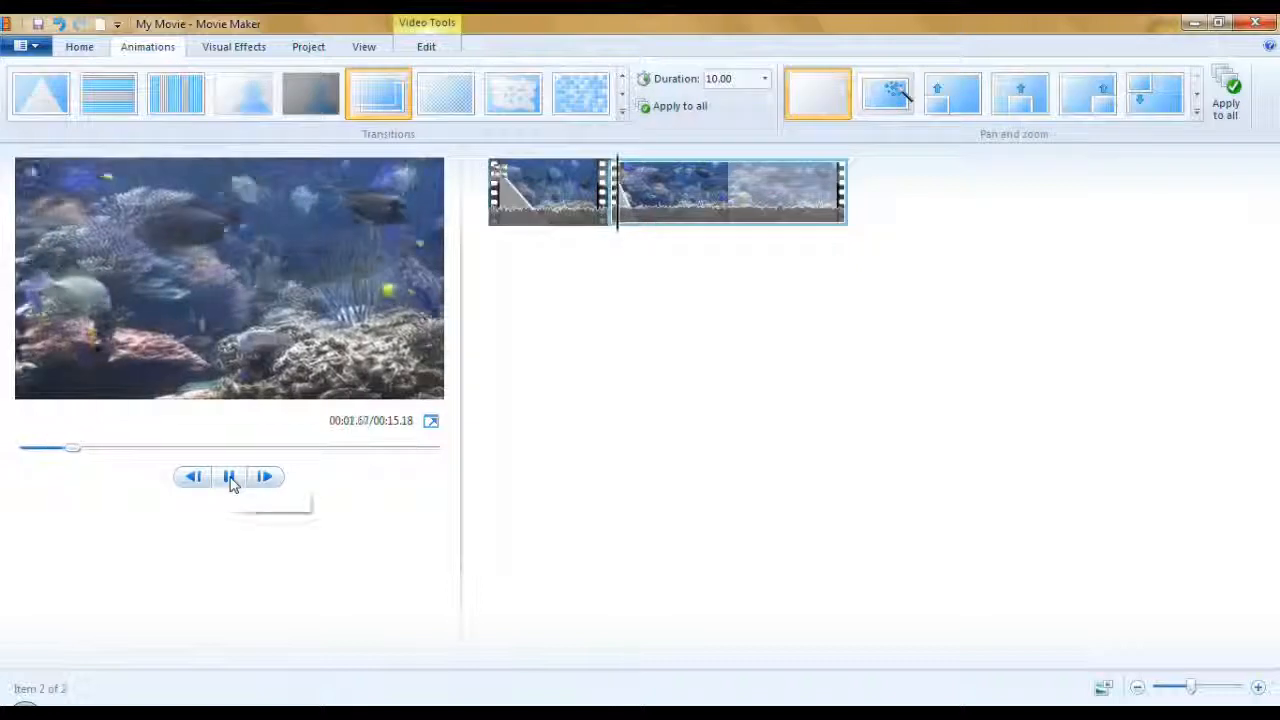
left_click(230, 478)
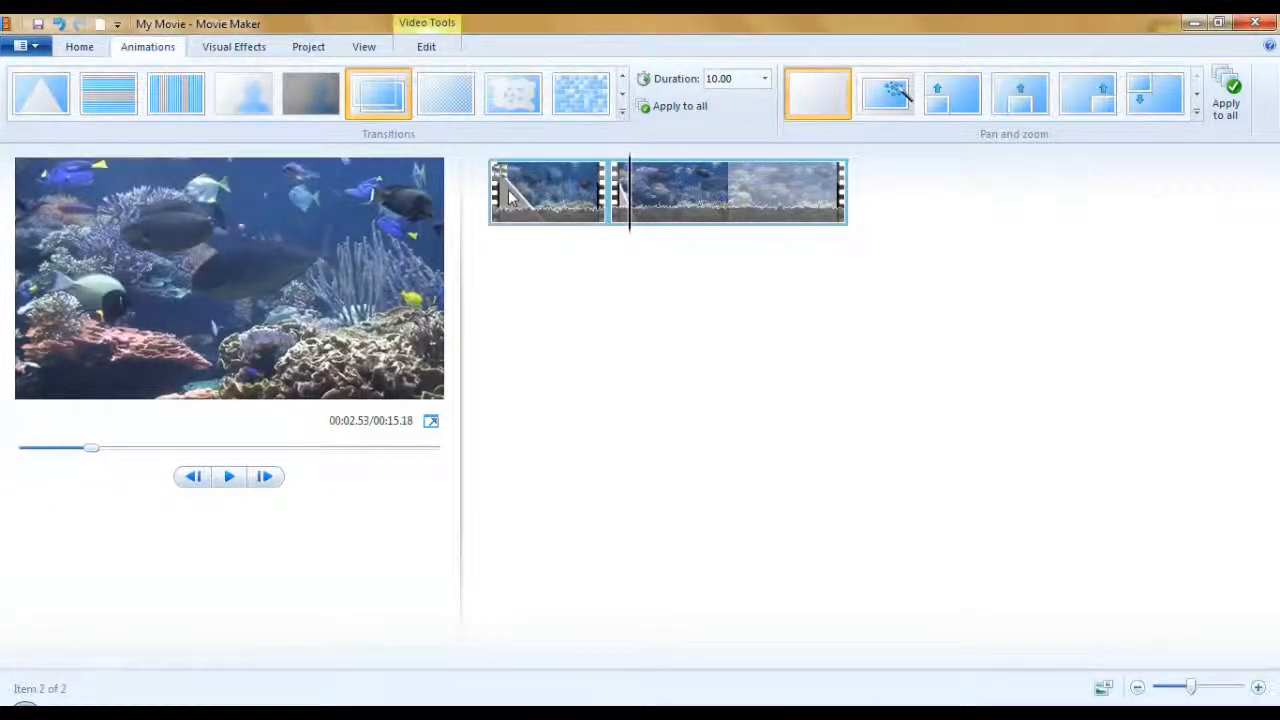
Remove the transition from the first clip and play the movie from the start across the split
left_click(508, 189)
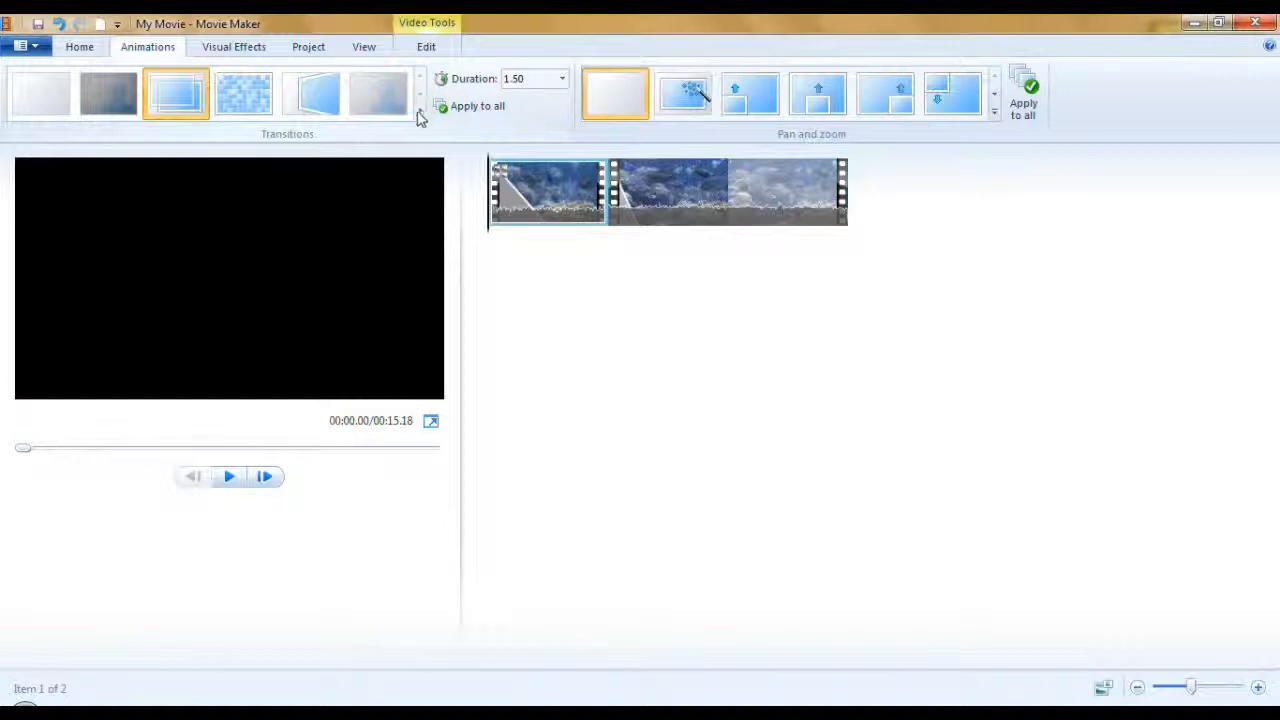
left_click(46, 100)
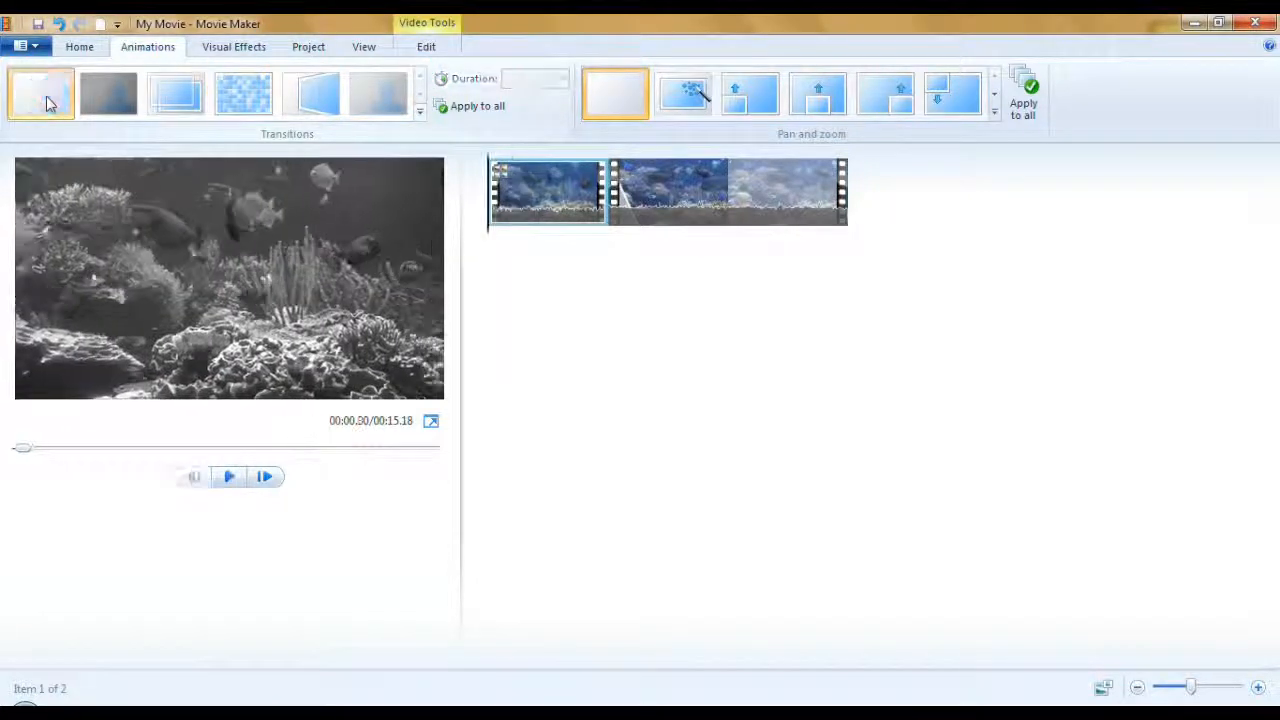
left_click(230, 477)
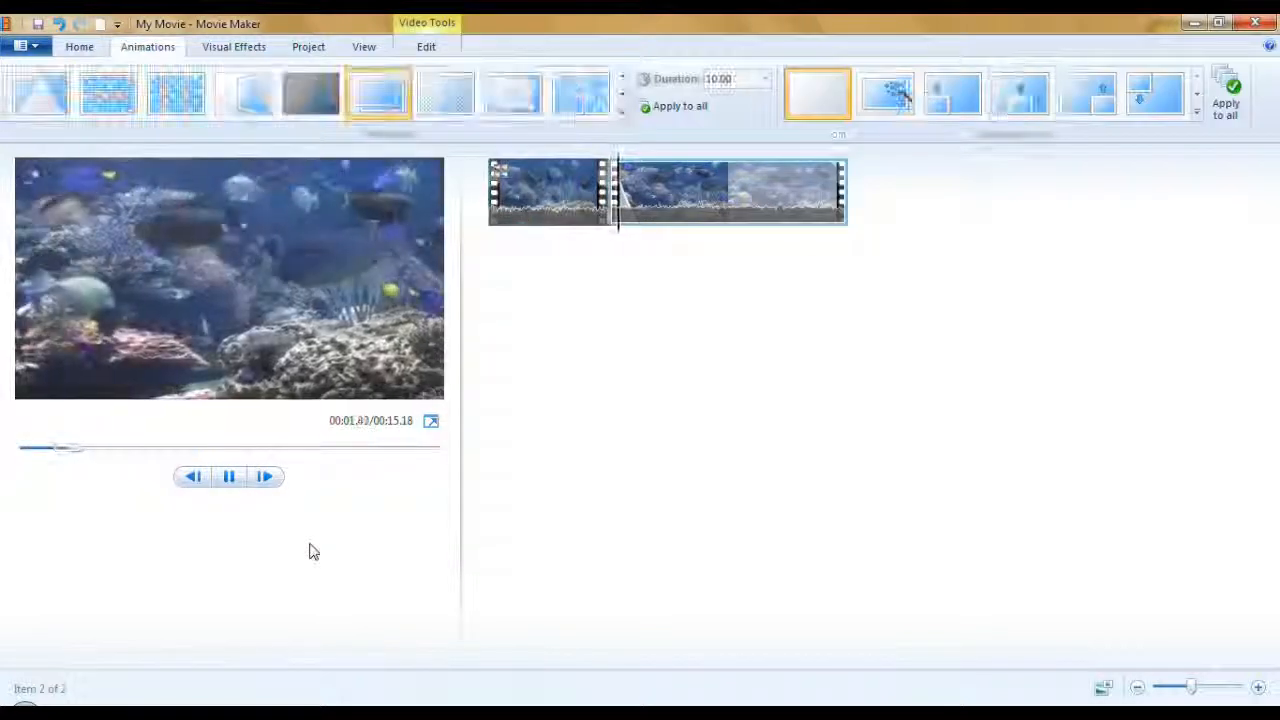
left_click(229, 477)
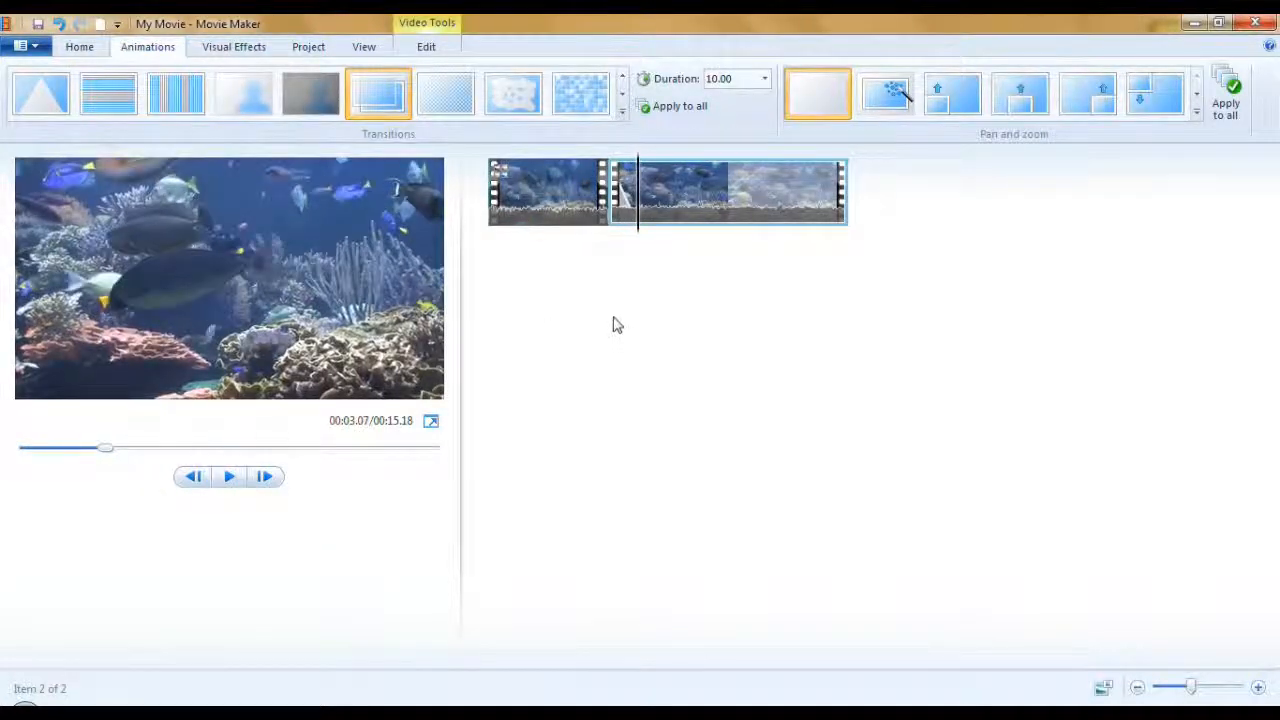
Replace the second clip's Crossfade with the light transition showing a blurred silhouette
left_click(628, 199)
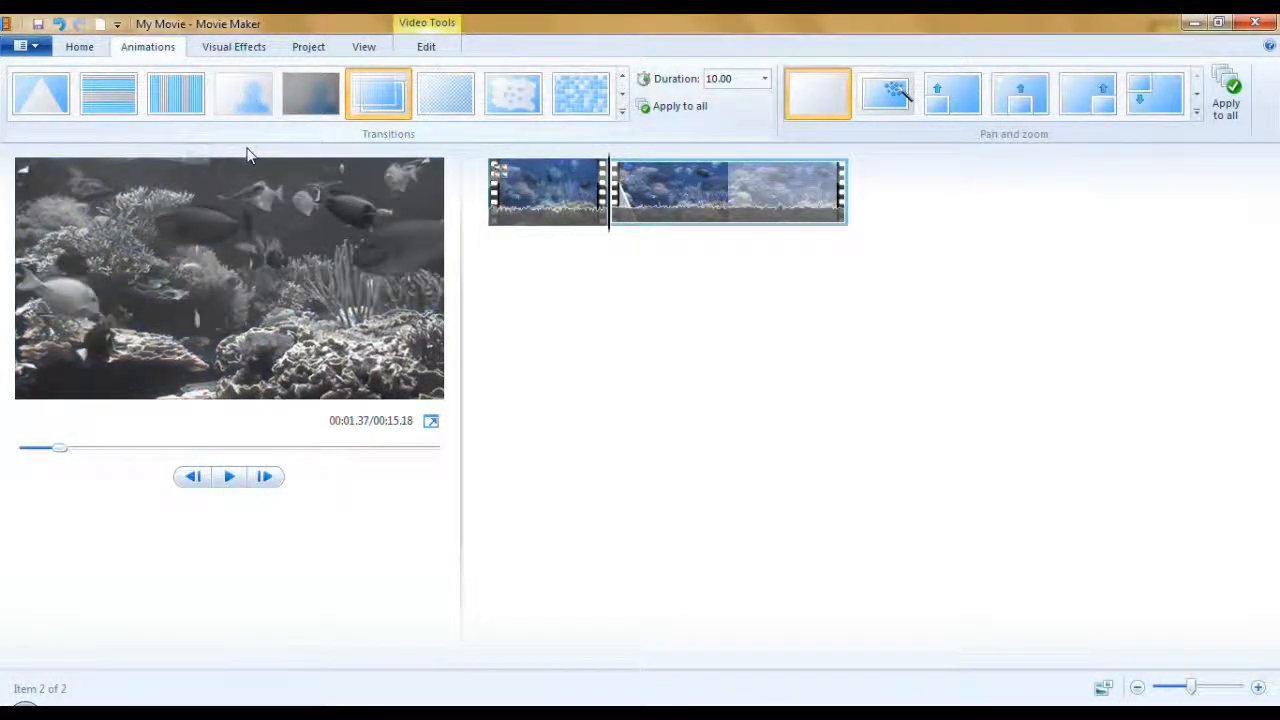
left_click(258, 95)
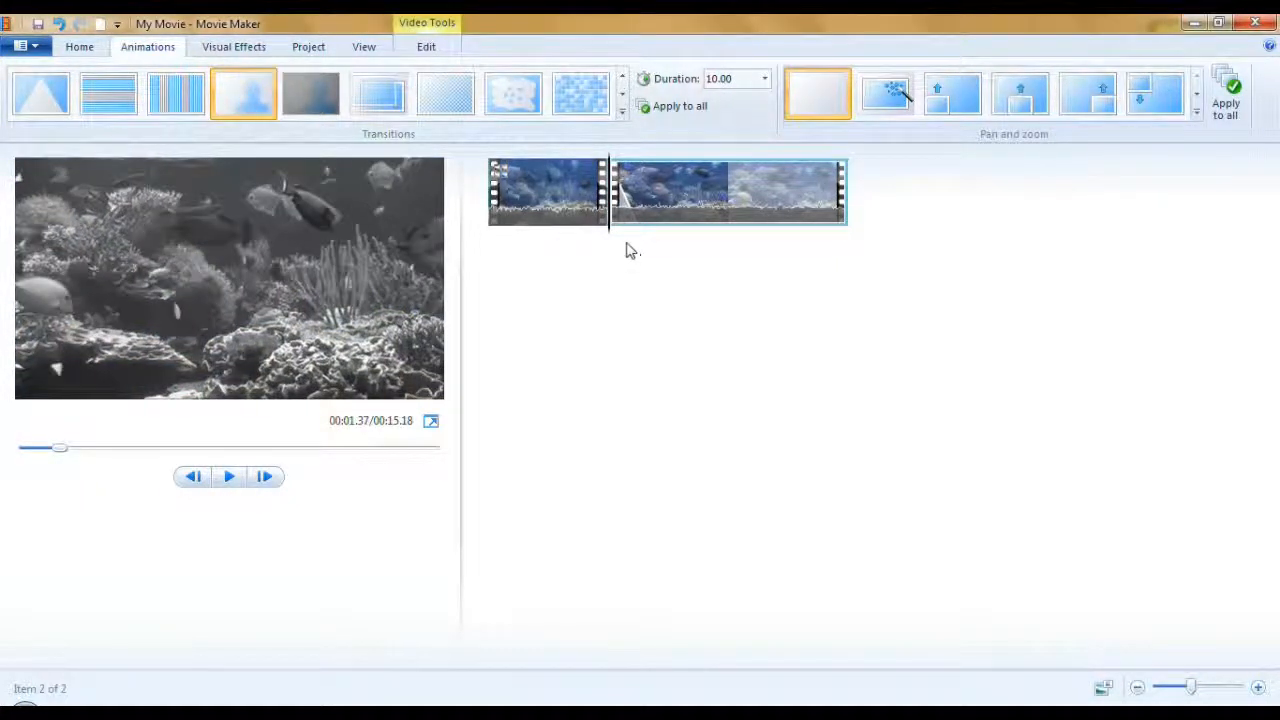
Preview the second clip's transition from shortly before the split and replace it with the first transition in the Cinematic group
left_click(568, 237)
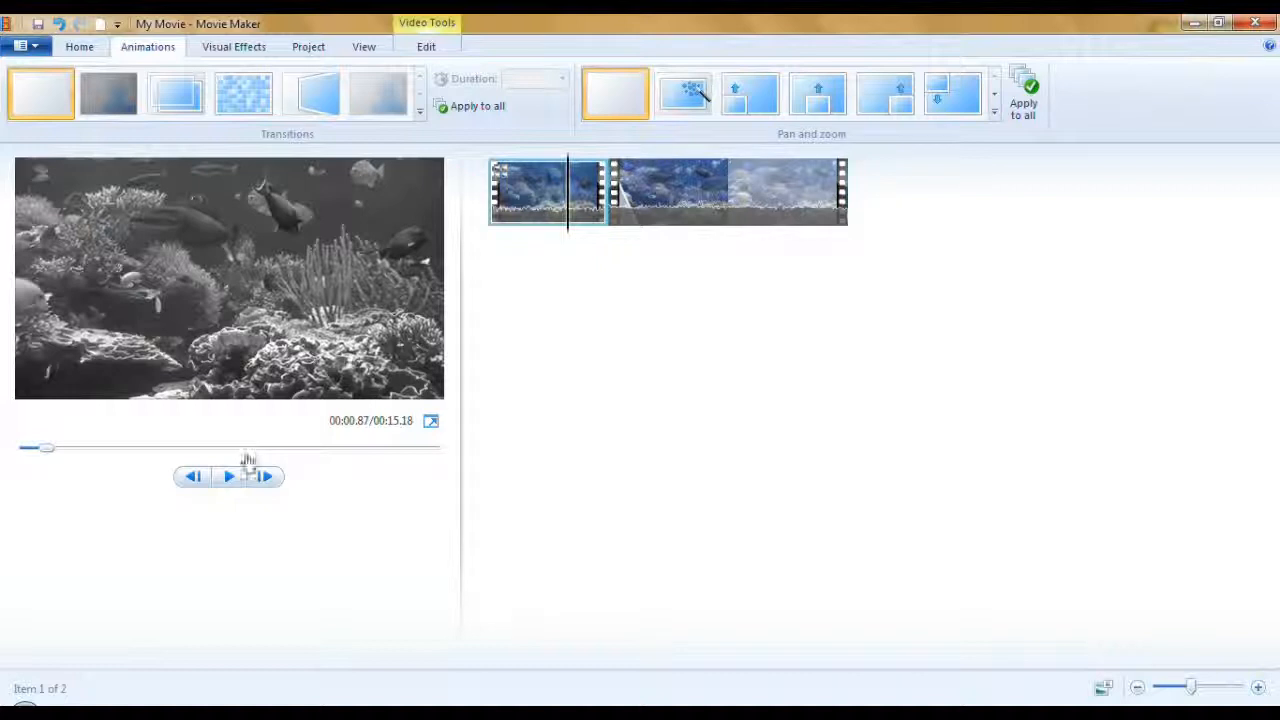
left_click(231, 477)
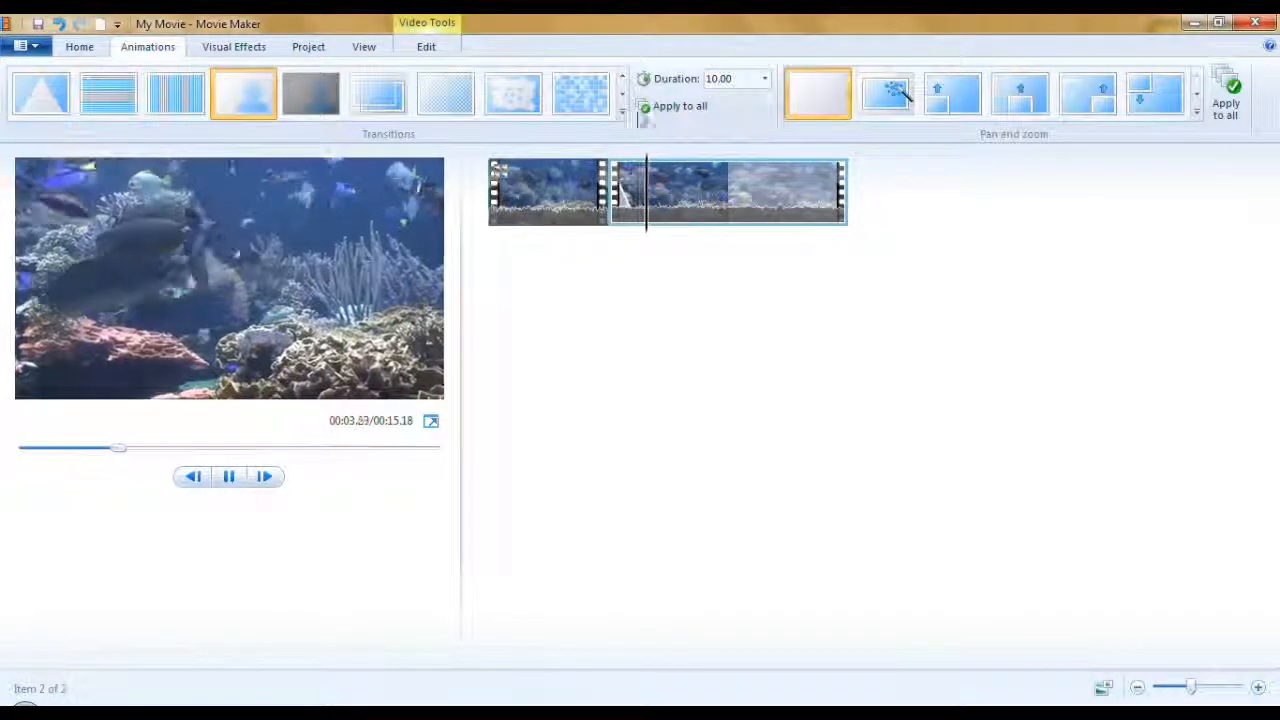
left_click(622, 113)
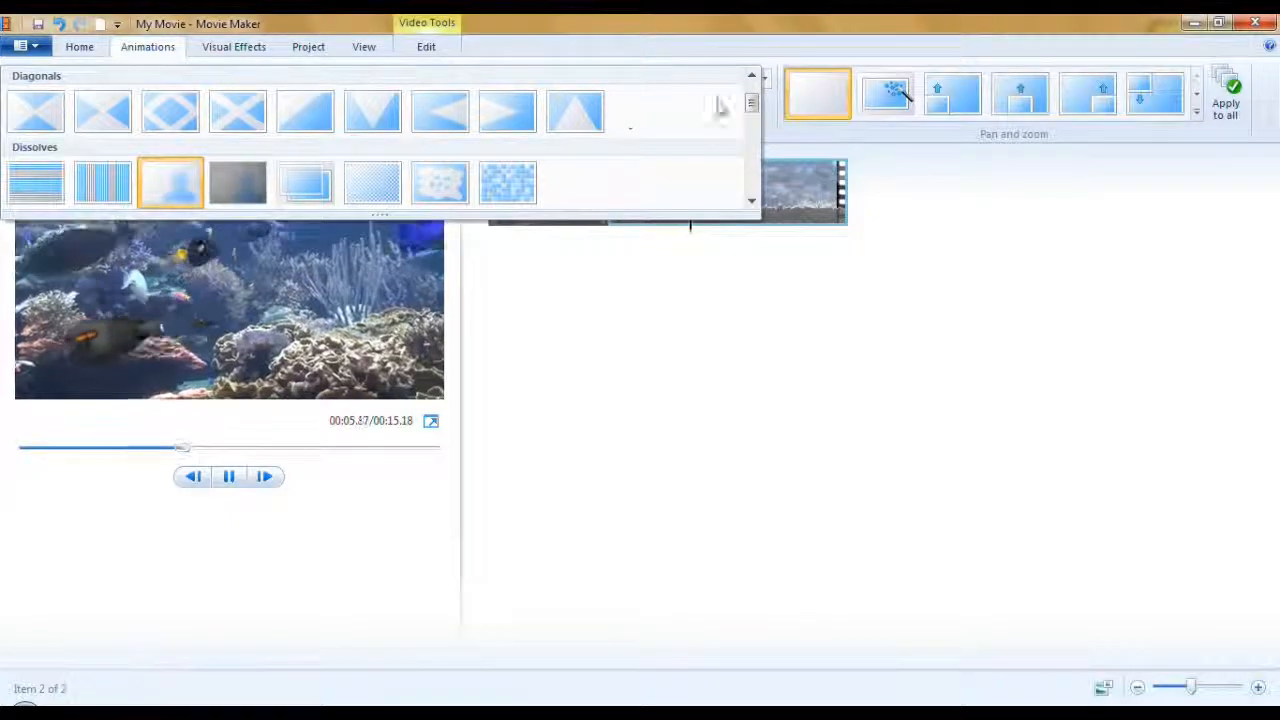
left_click_drag(756, 108, 752, 178)
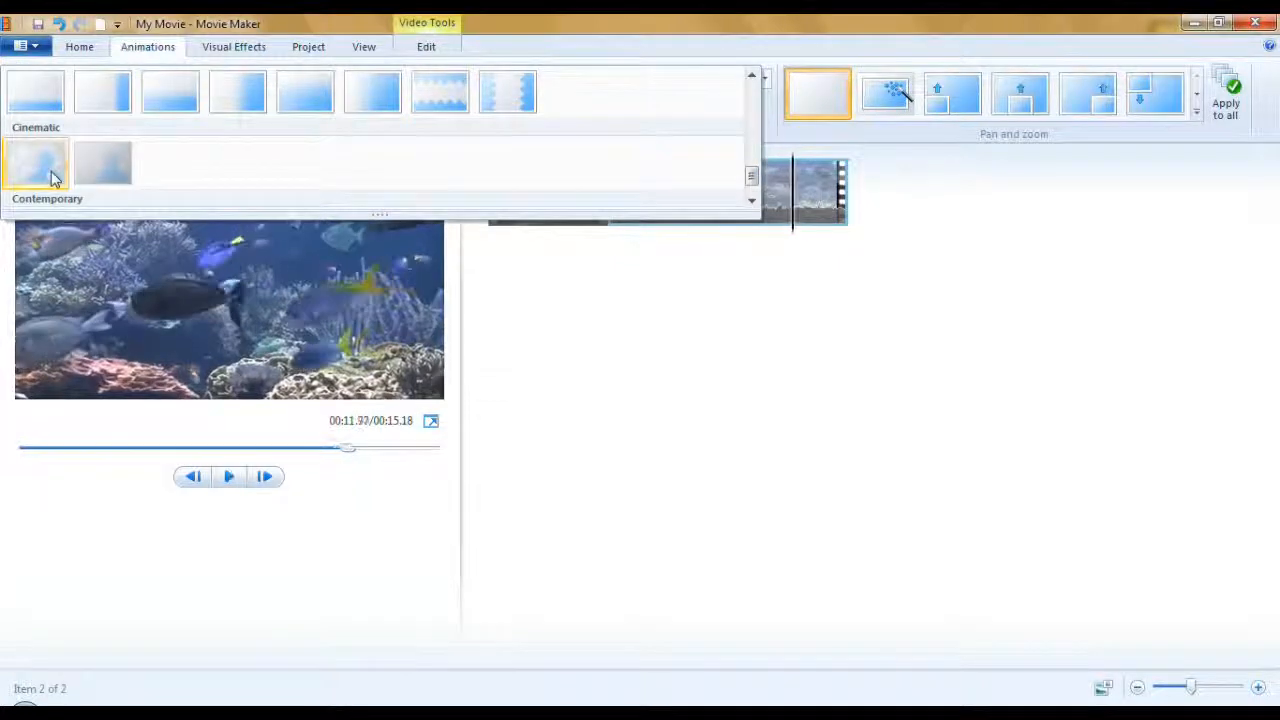
left_click(50, 175)
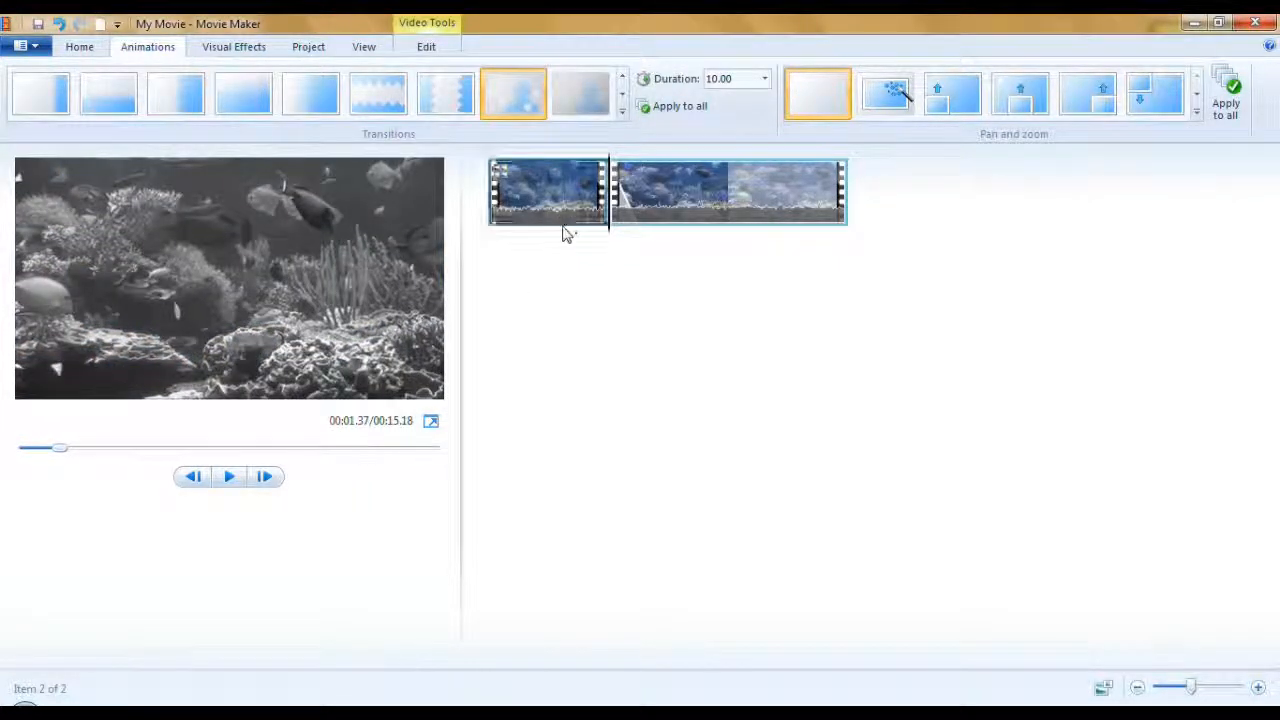
Play the movie from late in the first clip across the split to check the Cinematic transition, and pause in the second clip
left_click(558, 220)
left_click(230, 478)
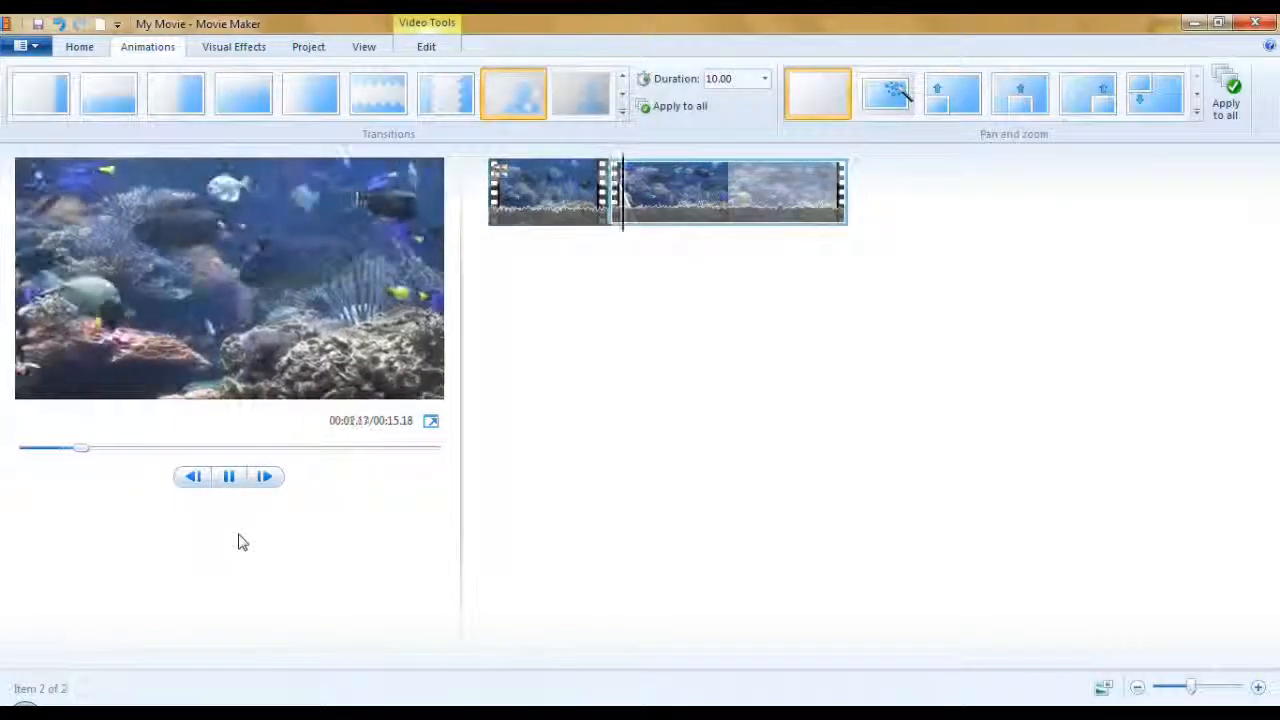
left_click(231, 478)
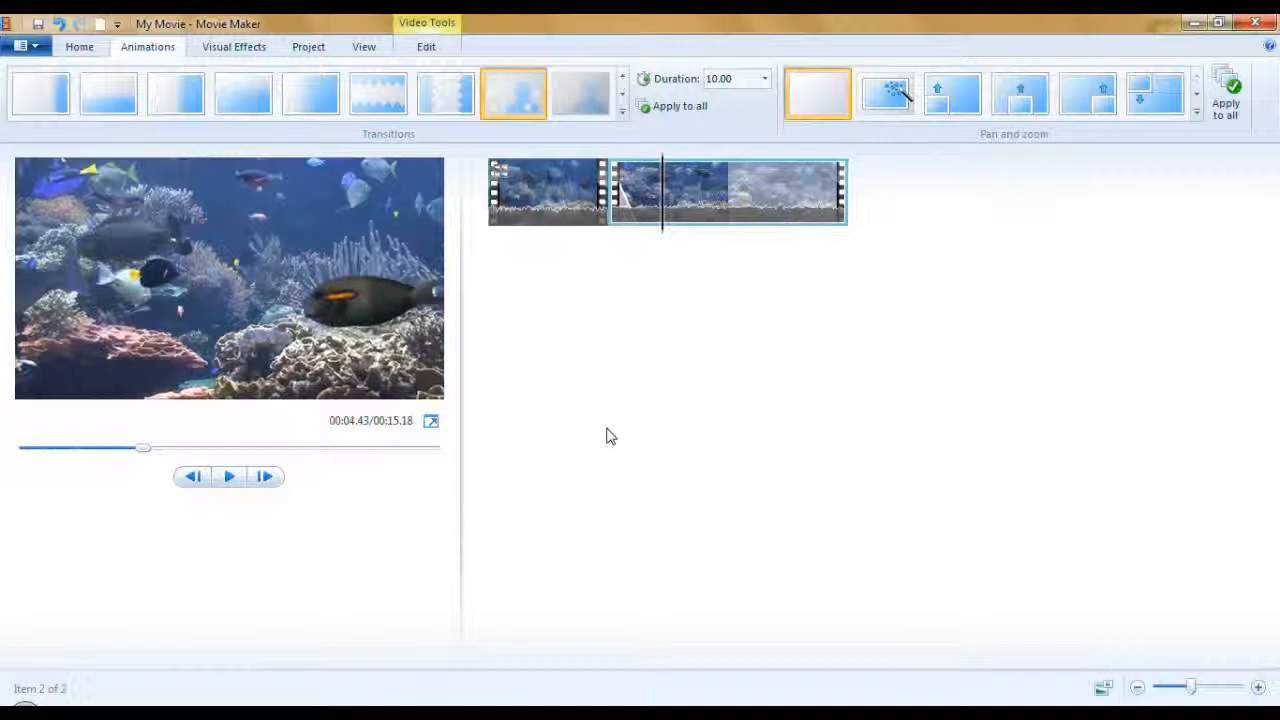